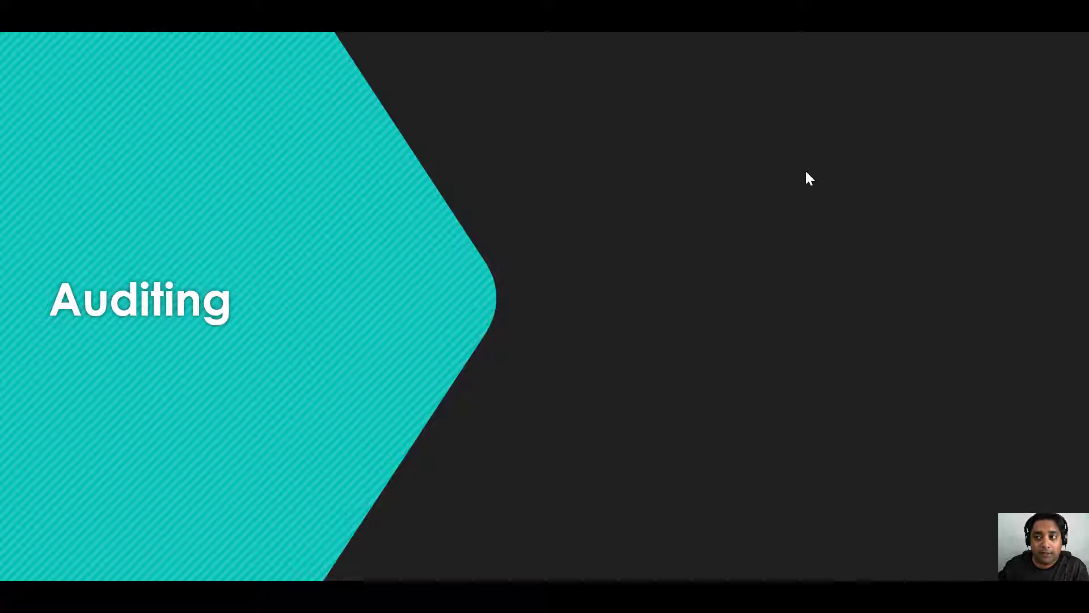
# Reveal all six Auditing bullets: record changes, sharing, N:N associations, security rules, log deletion, user access.
pyautogui.click(776, 178)
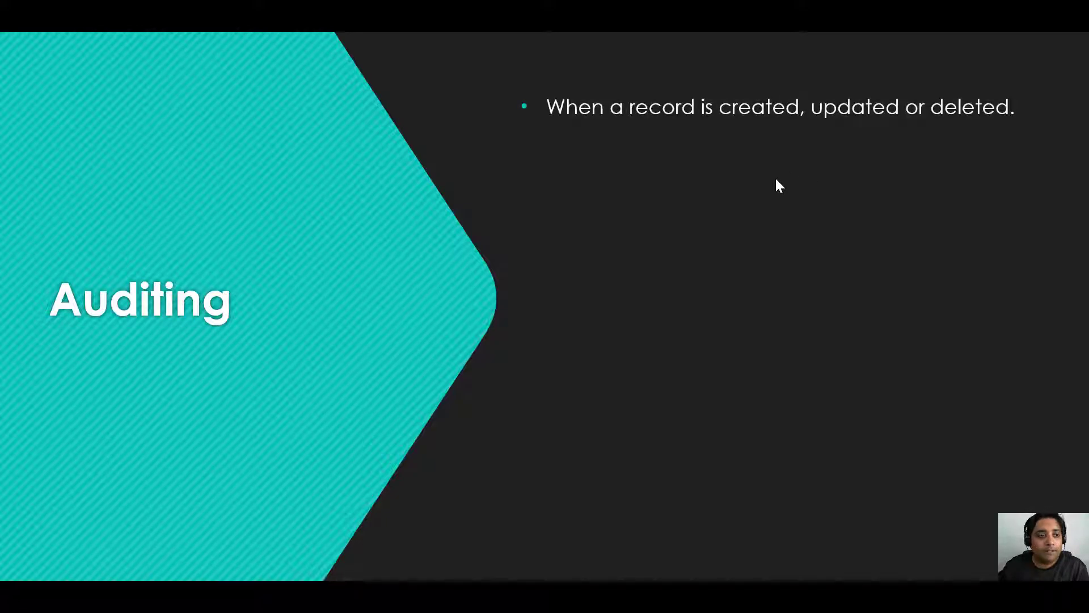
pyautogui.click(776, 178)
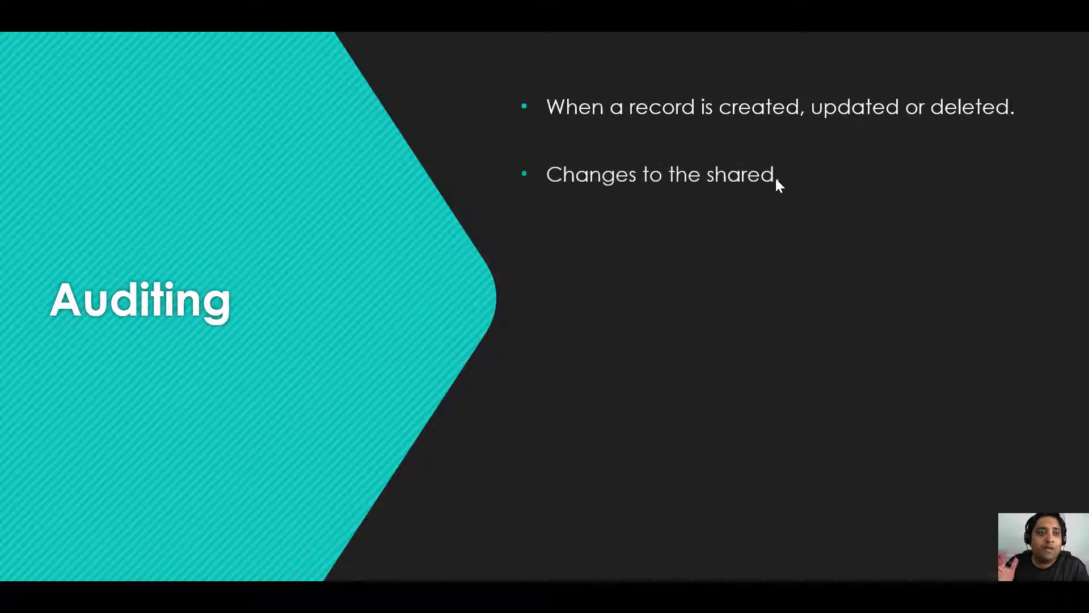
pyautogui.click(776, 180)
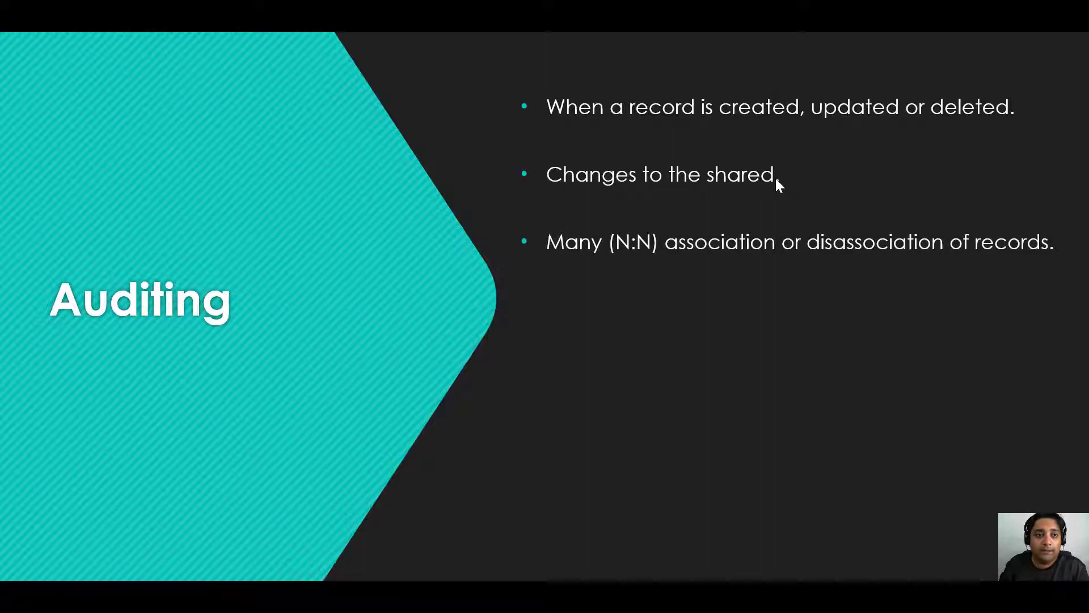
pyautogui.click(776, 180)
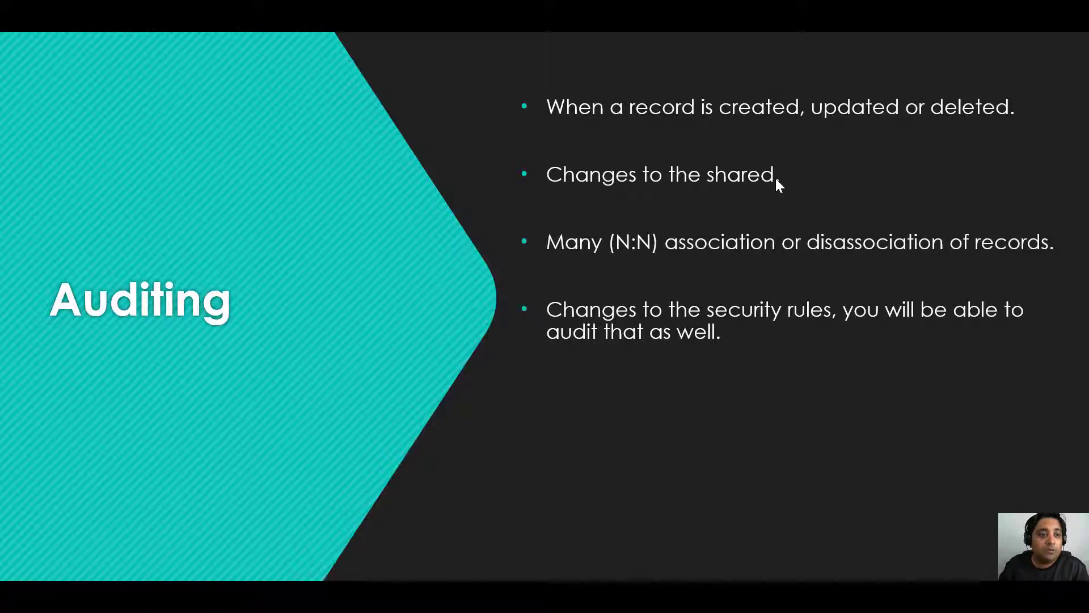
pyautogui.click(775, 179)
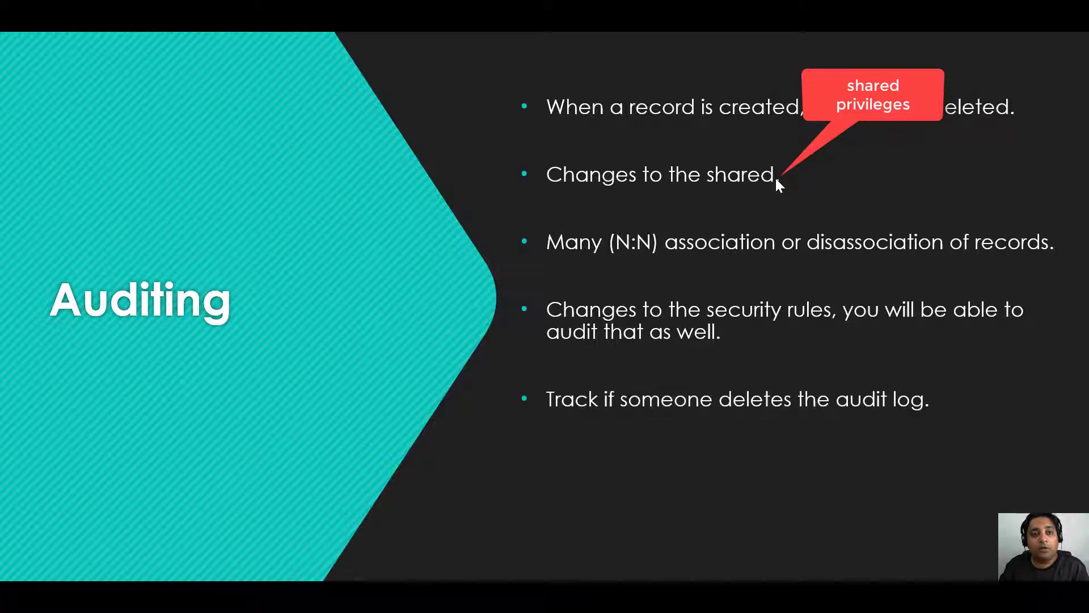
pyautogui.click(777, 180)
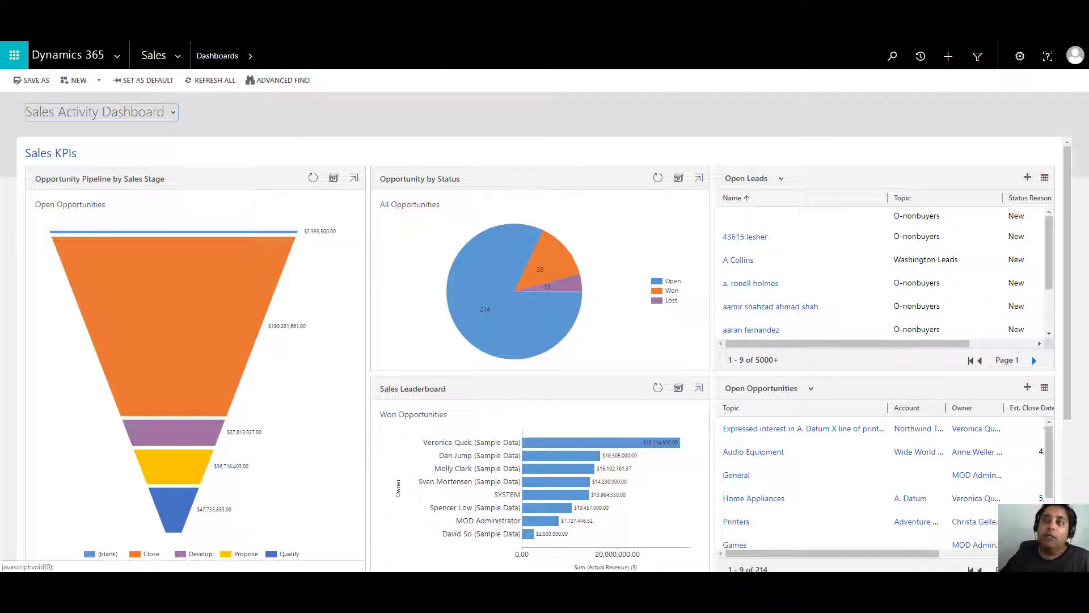
# Open System Settings from Settings > Administration in the navigation bar.
pyautogui.click(179, 60)
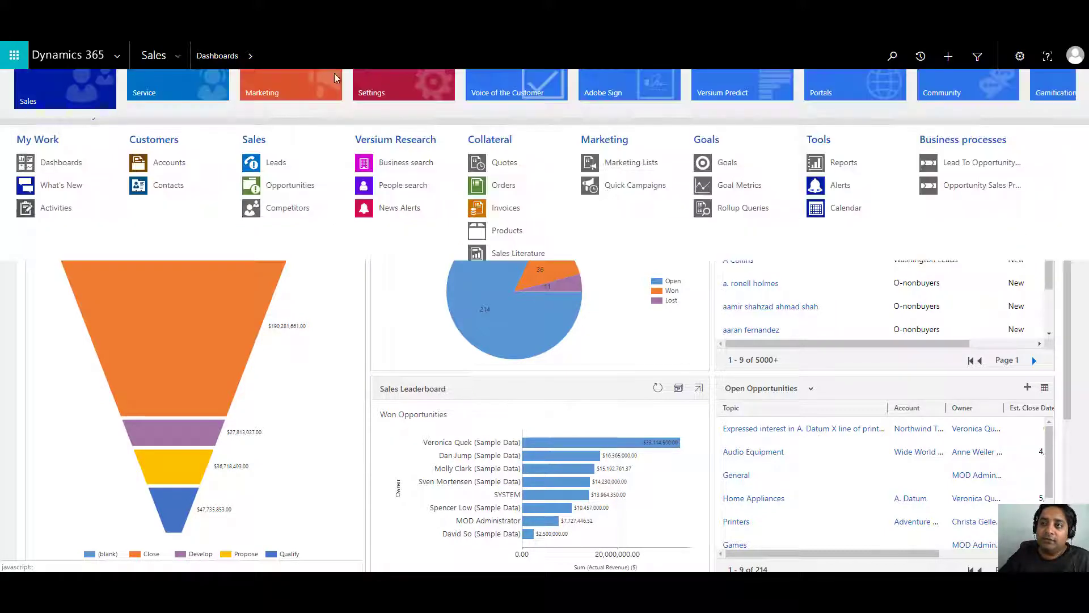
pyautogui.click(411, 97)
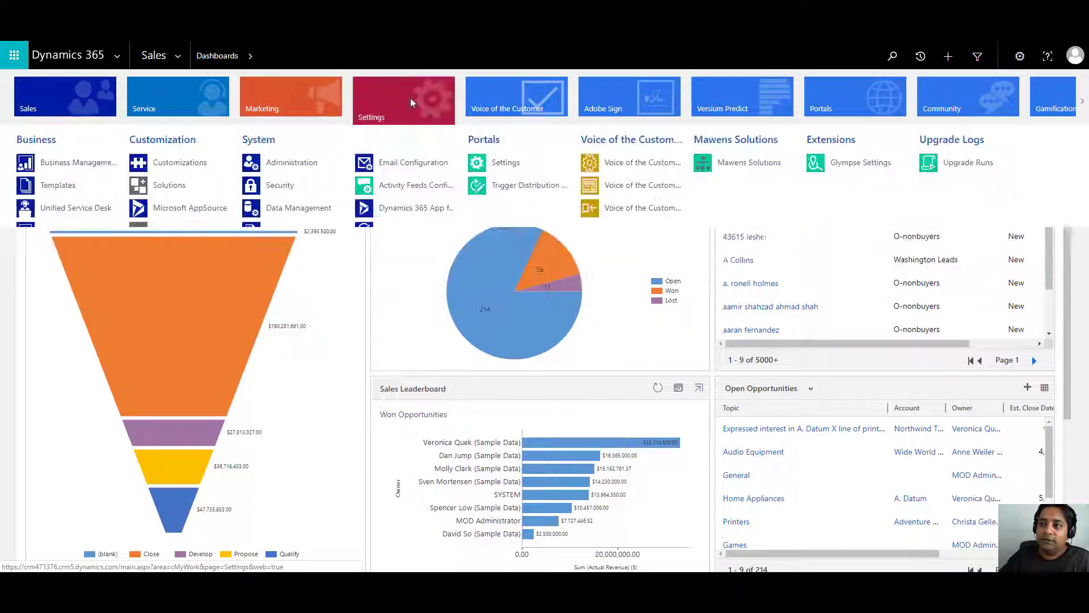
pyautogui.click(292, 163)
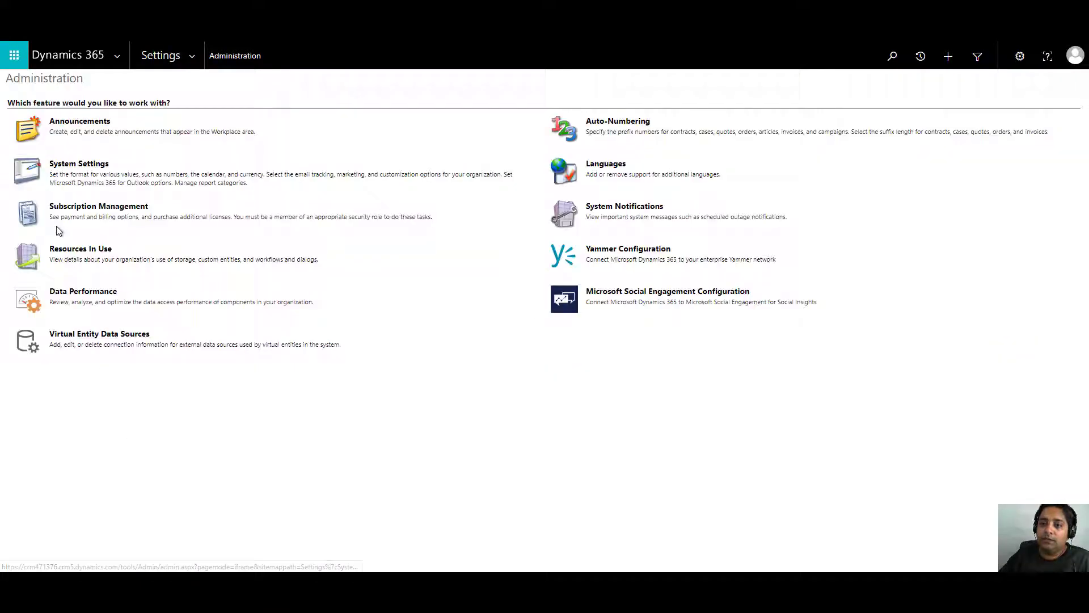
pyautogui.click(79, 165)
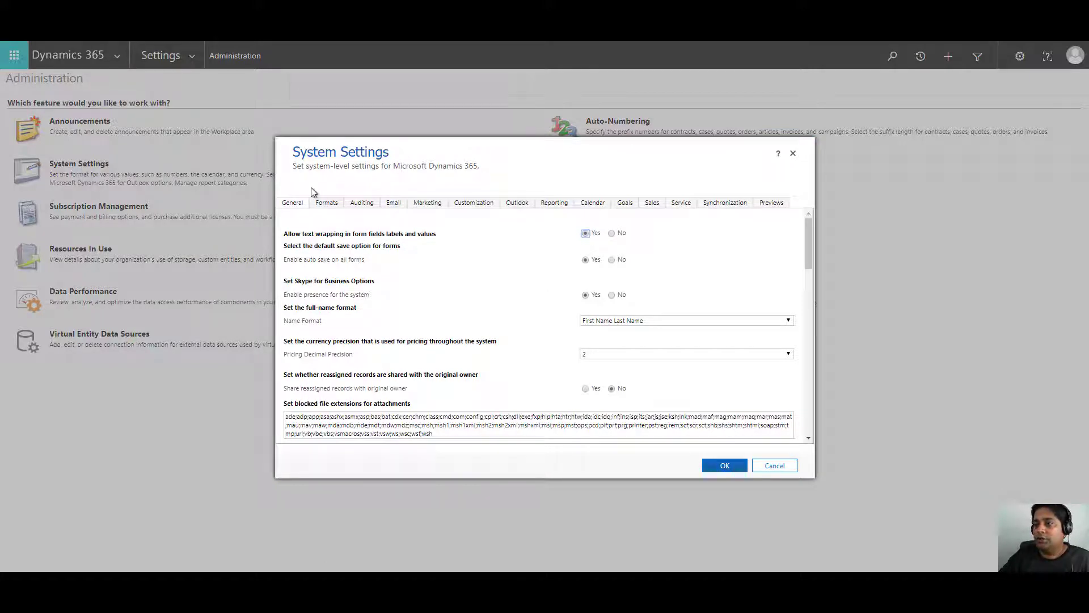
# Tick Start Auditing on the Auditing tab of System Settings.
pyautogui.click(362, 204)
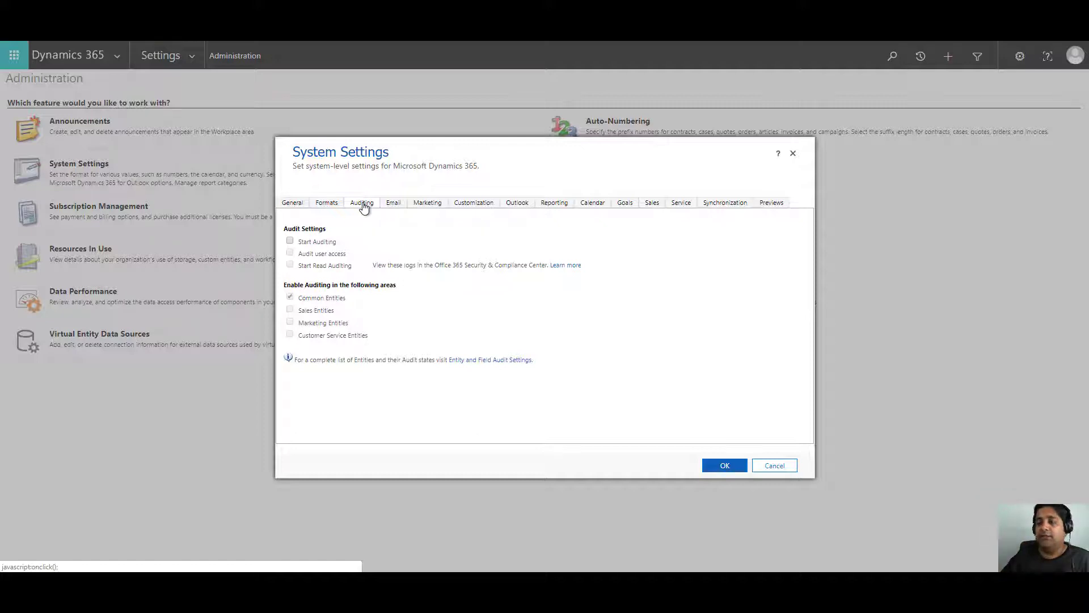
pyautogui.click(291, 243)
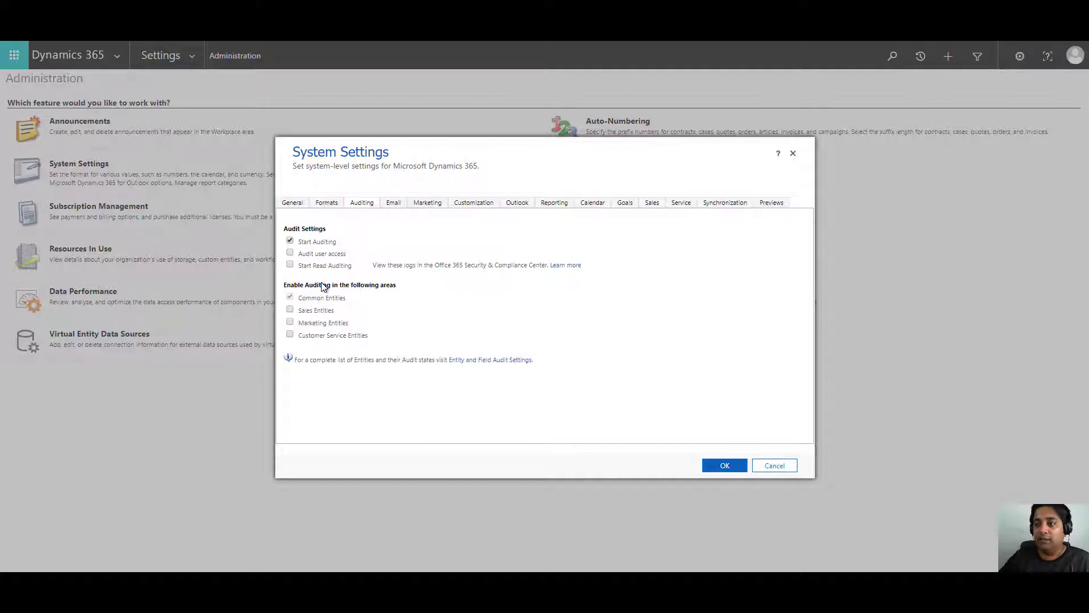
pyautogui.moveTo(390, 299)
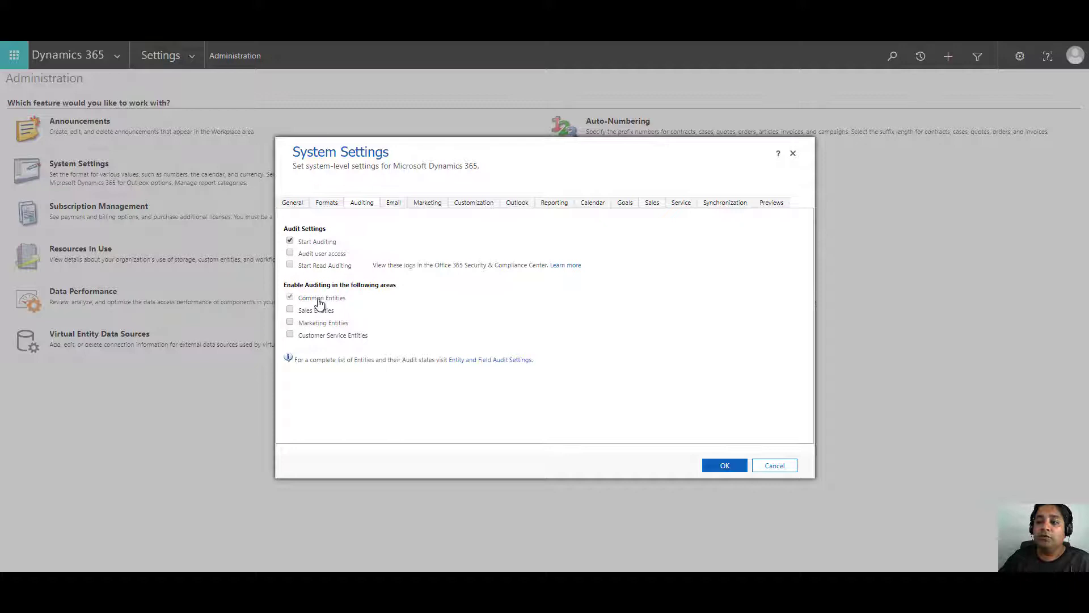
pyautogui.moveTo(318, 306)
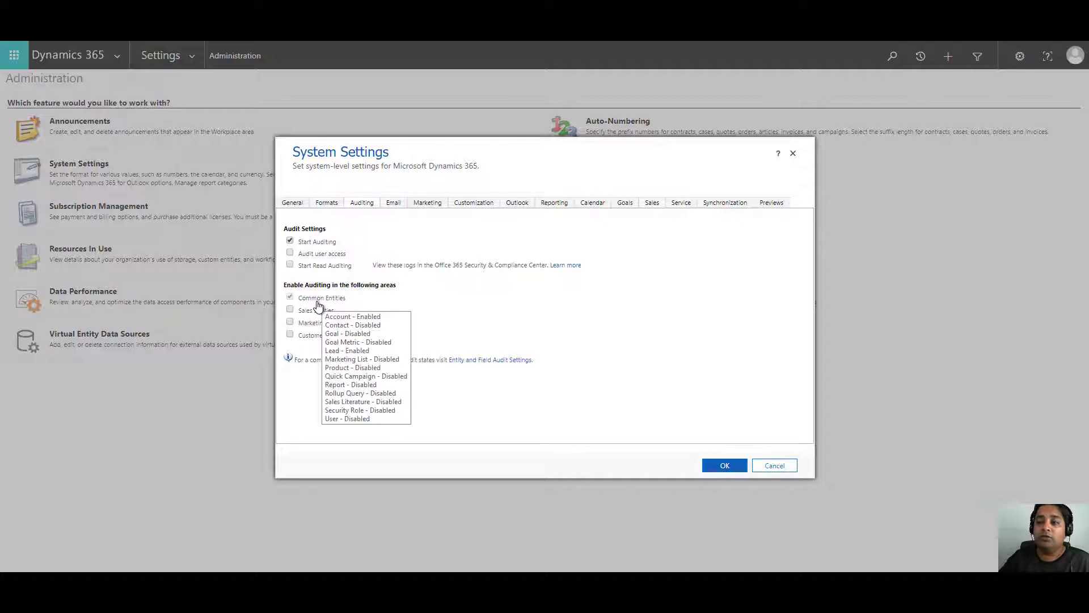
# Save the audit settings with OK and go to the Customizations area.
pyautogui.click(716, 466)
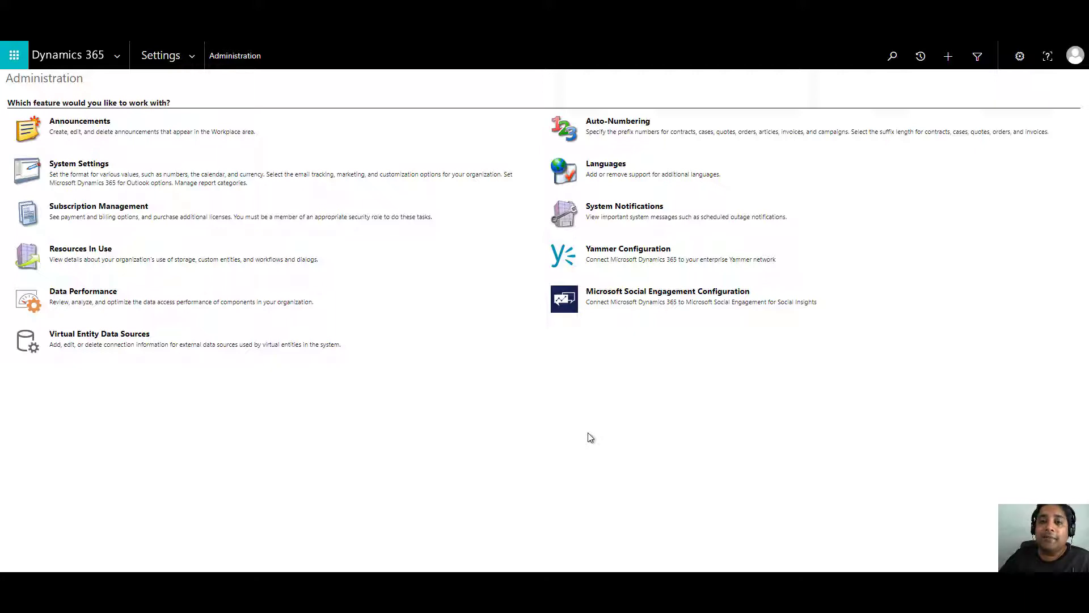
pyautogui.click(191, 61)
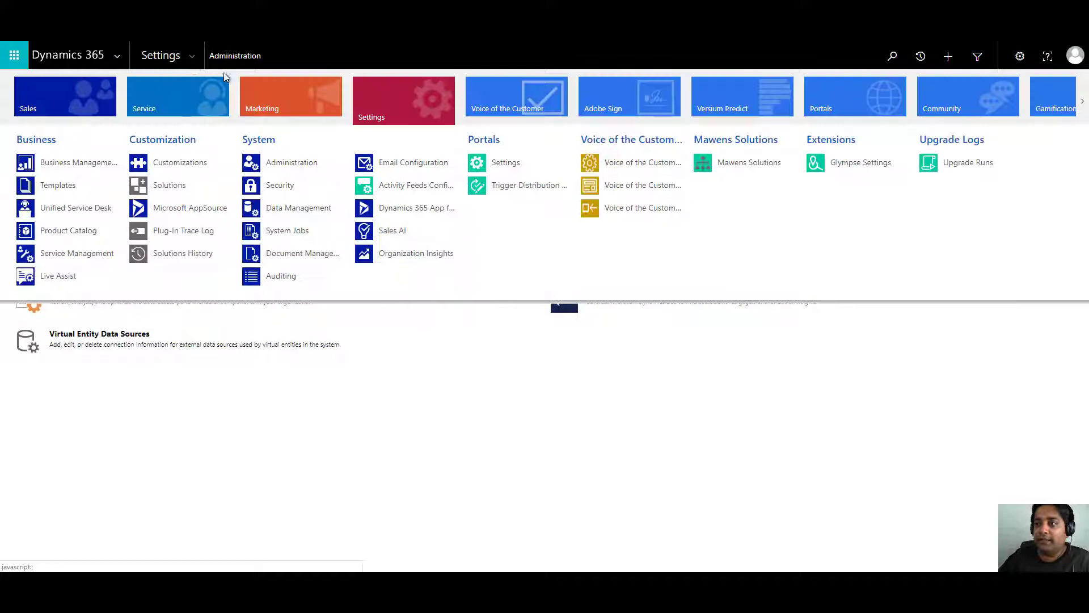
pyautogui.click(200, 164)
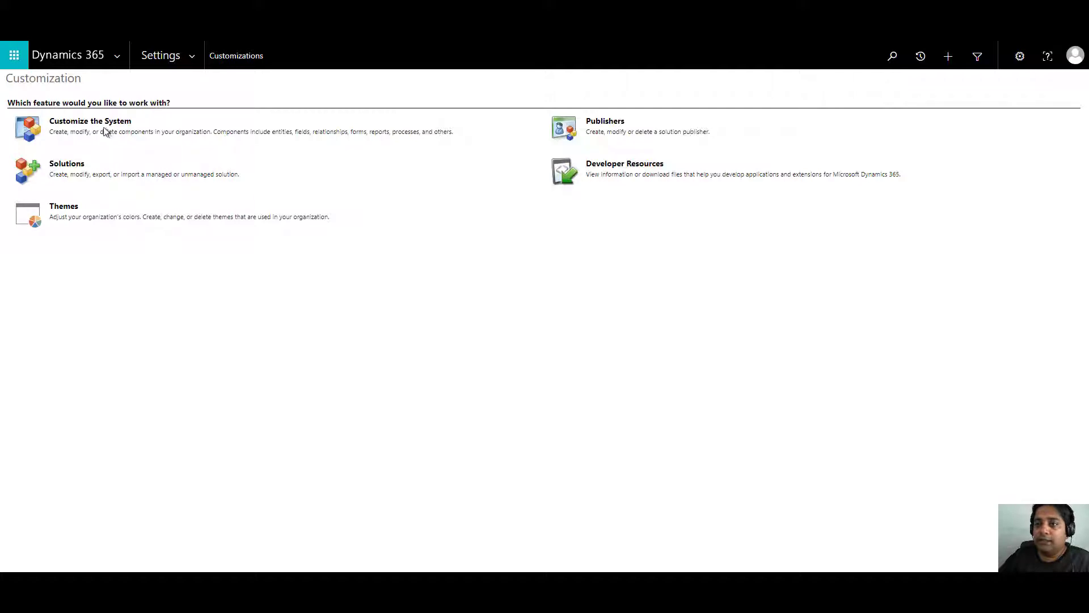
# Open Customize the System and list all Entities under the Default Solution's Components.
pyautogui.click(92, 129)
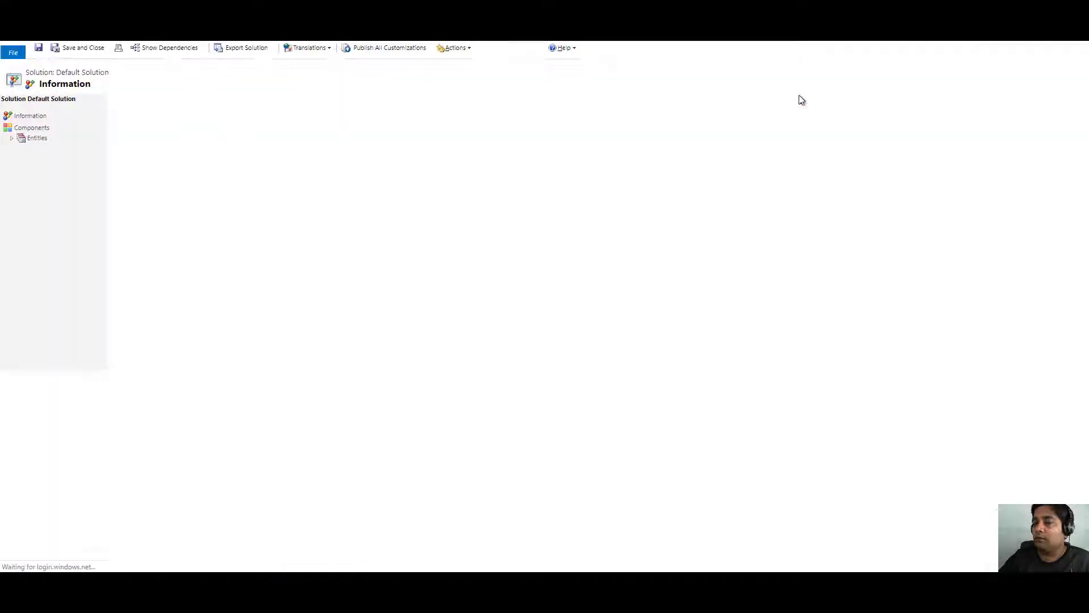
pyautogui.click(32, 128)
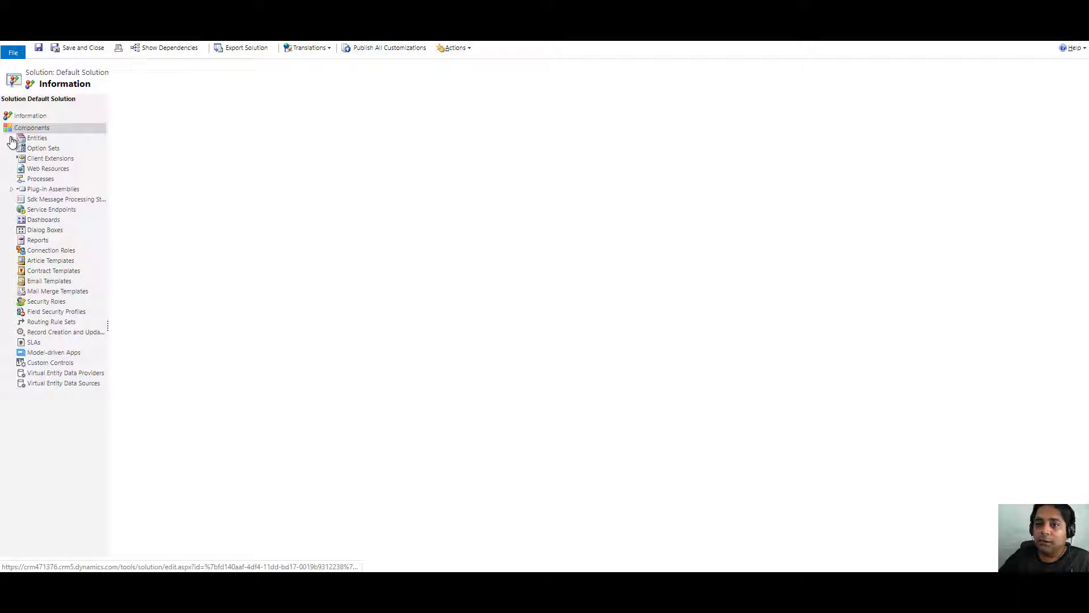
pyautogui.click(11, 139)
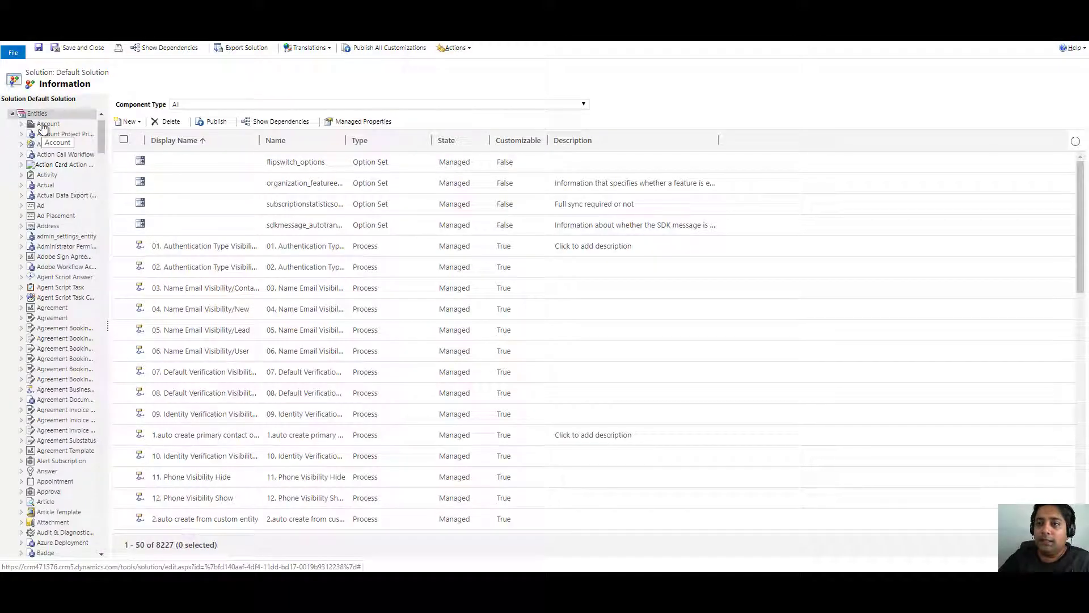
# Open the Account entity and turn its Data Services Auditing checkbox off, confirm, then back on.
pyautogui.click(44, 125)
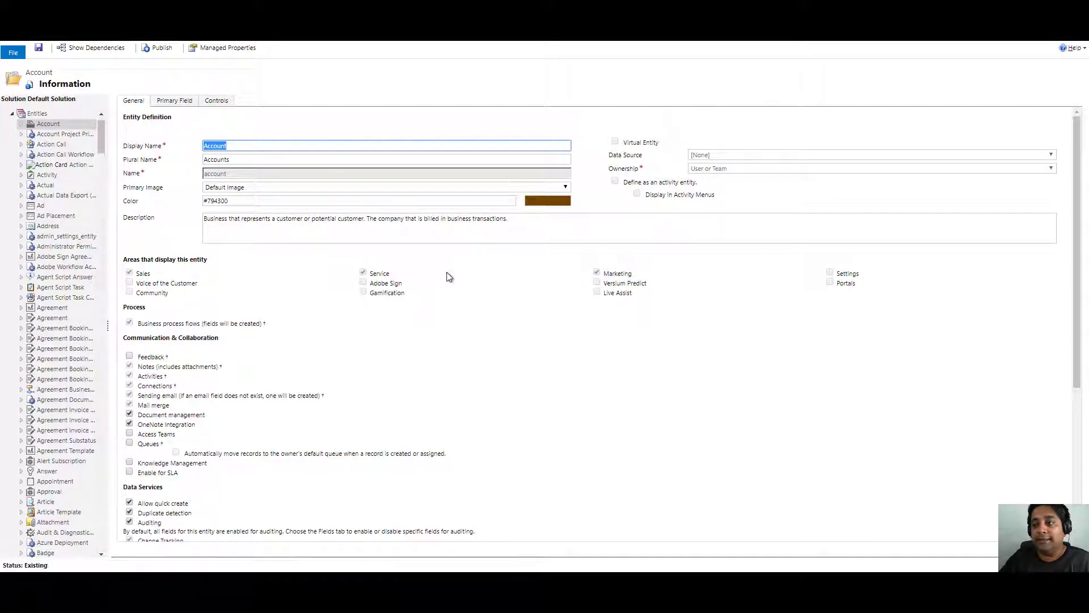
pyautogui.scroll(-3, 503, 283)
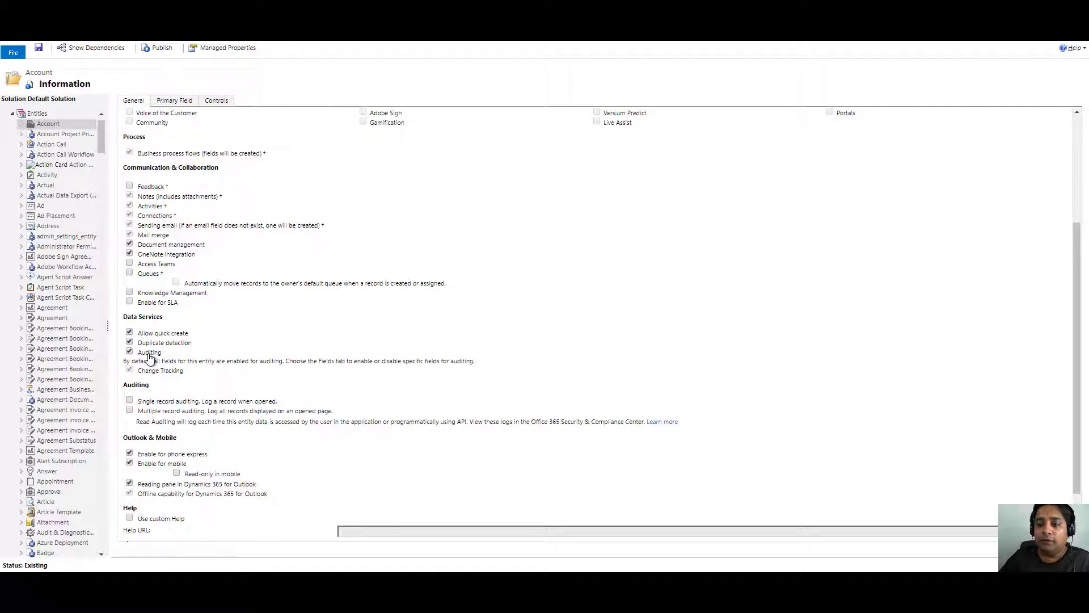
pyautogui.click(130, 352)
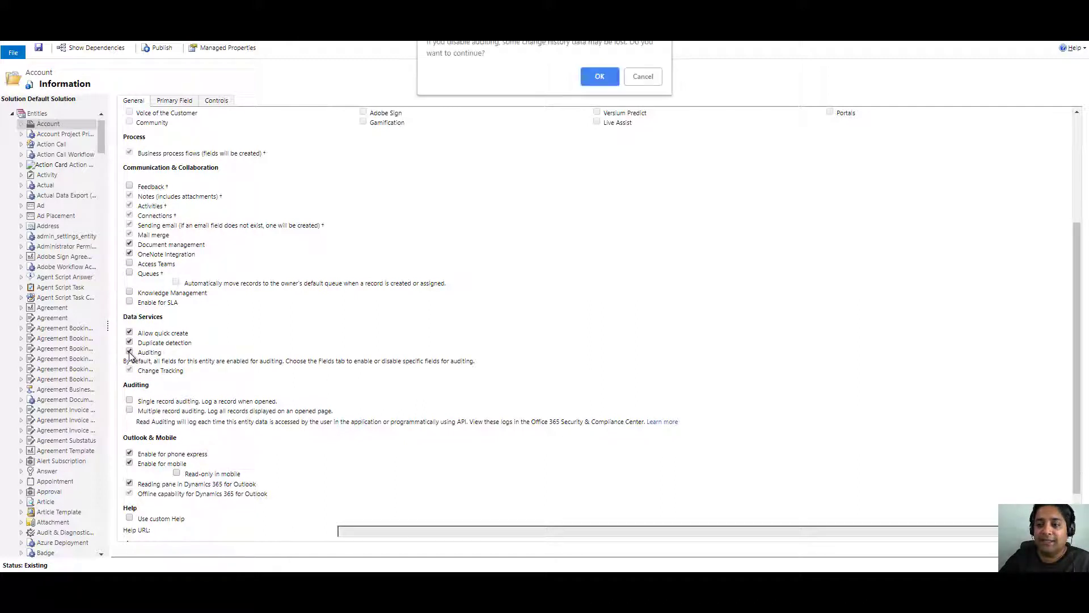
pyautogui.click(600, 76)
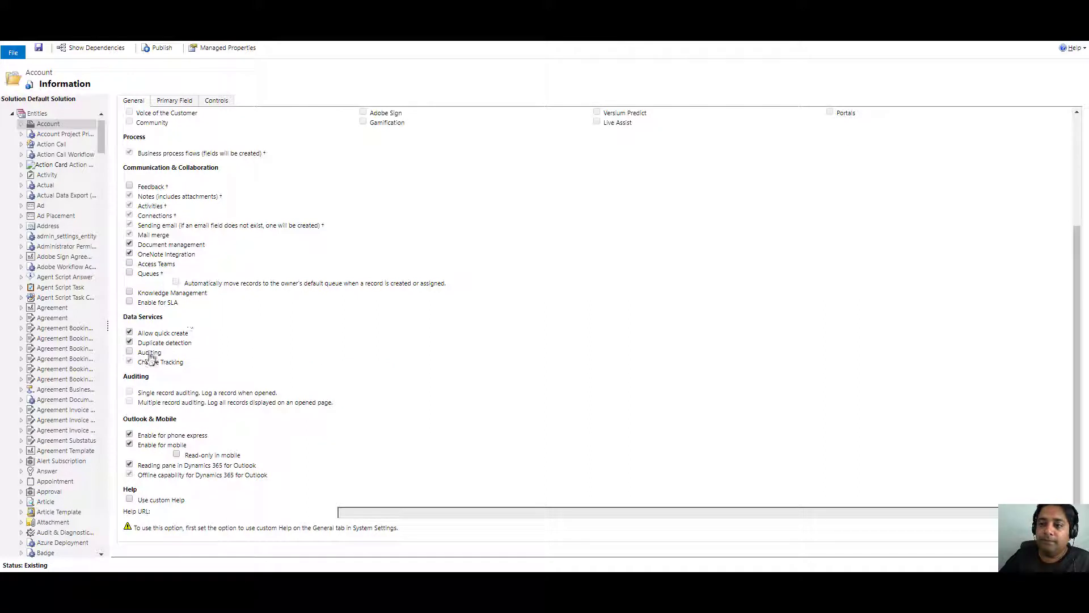
pyautogui.click(130, 353)
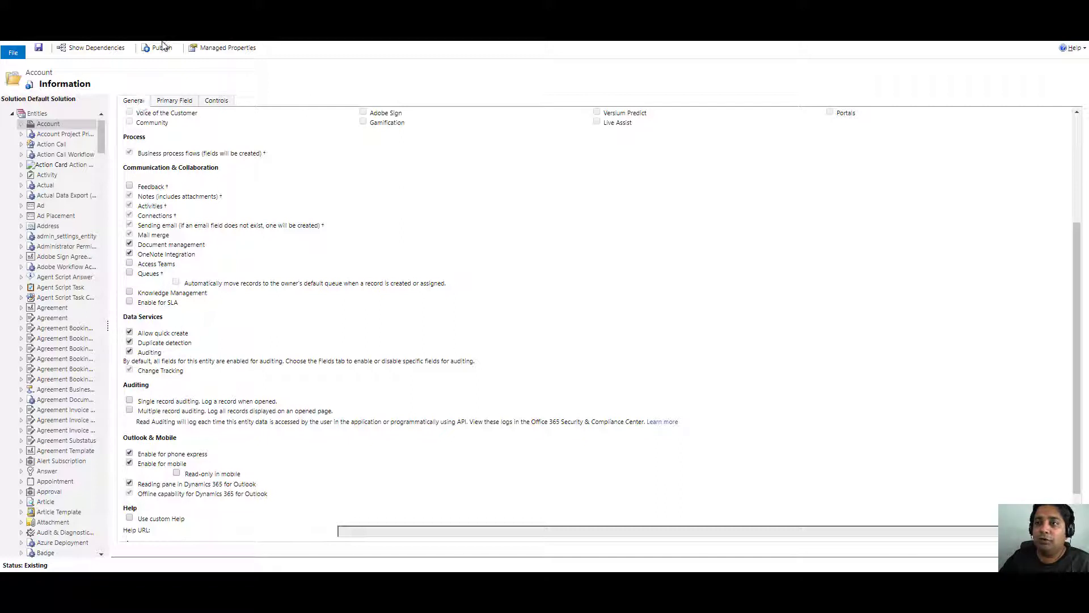
# Publish the Account entity changes and list the Account entity's Fields.
pyautogui.click(159, 50)
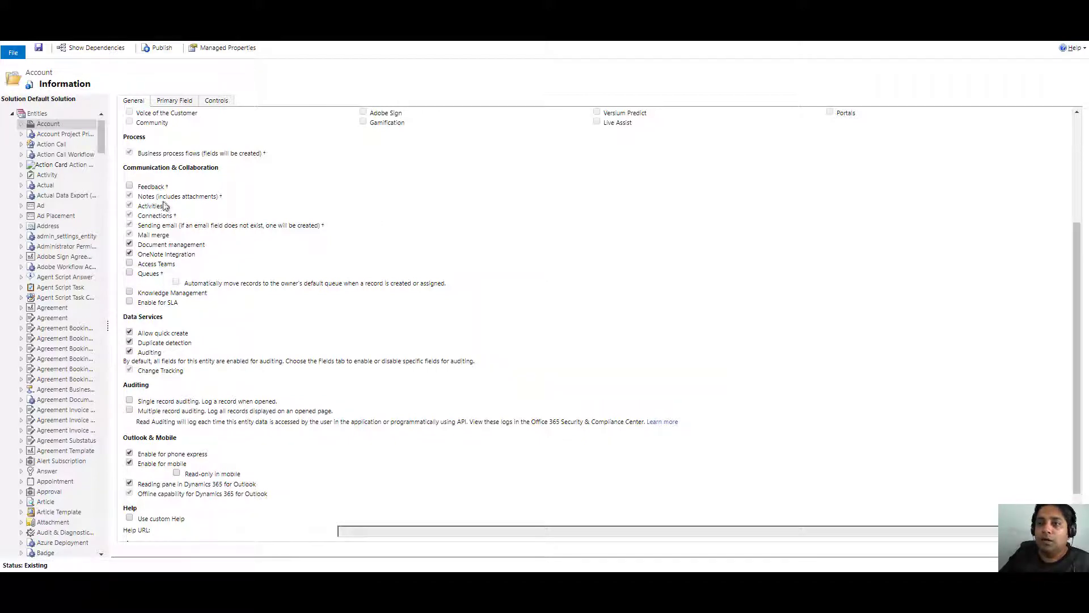
pyautogui.click(21, 125)
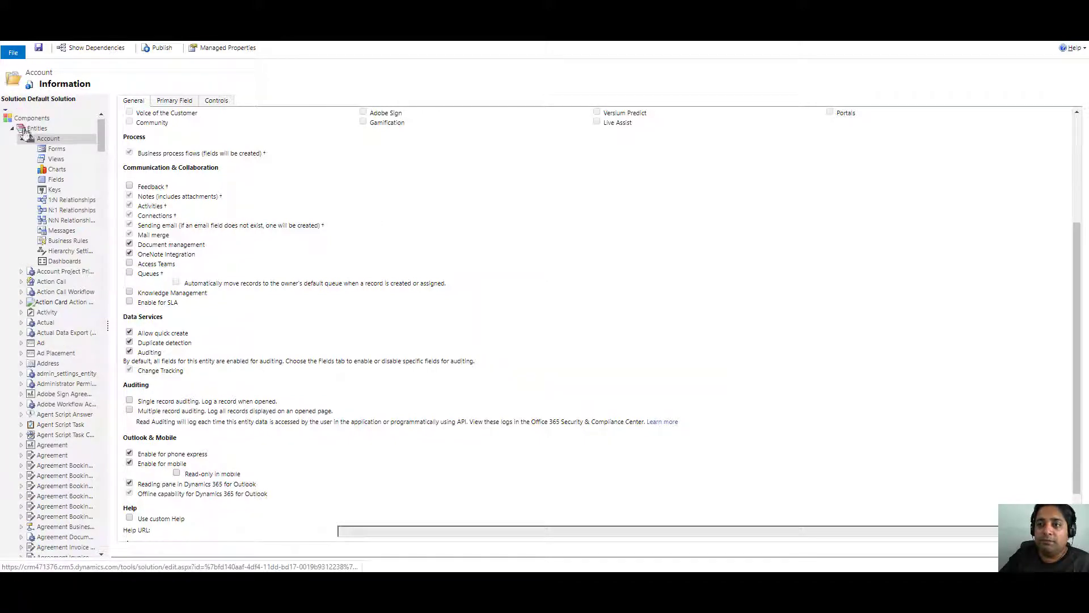
pyautogui.click(56, 181)
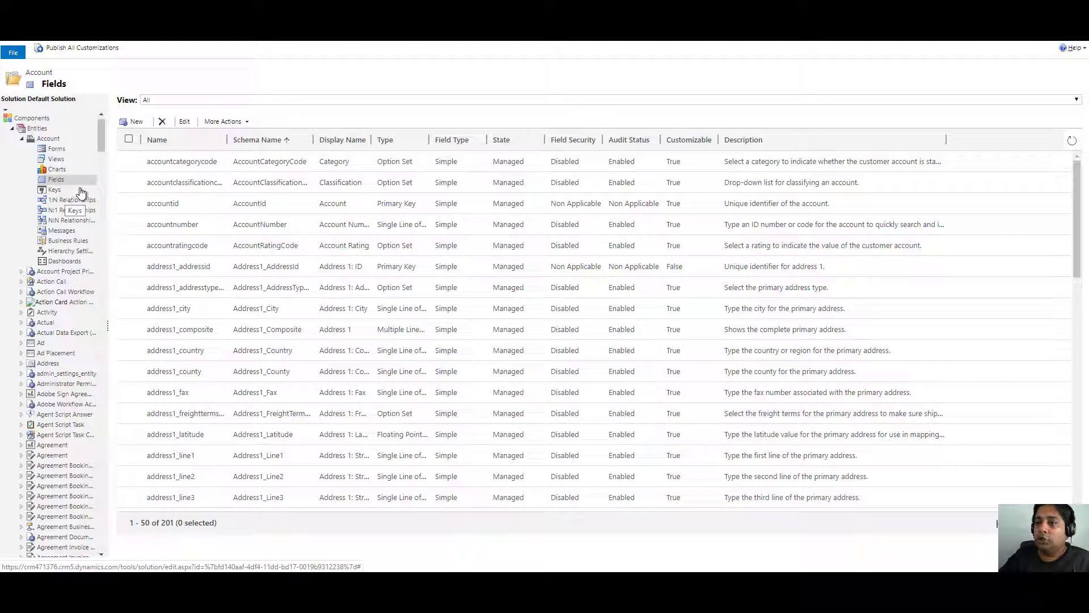
# Open and close the Account Number field settings, then select all fields on the page.
pyautogui.click(168, 206)
pyautogui.doubleClick(165, 226)
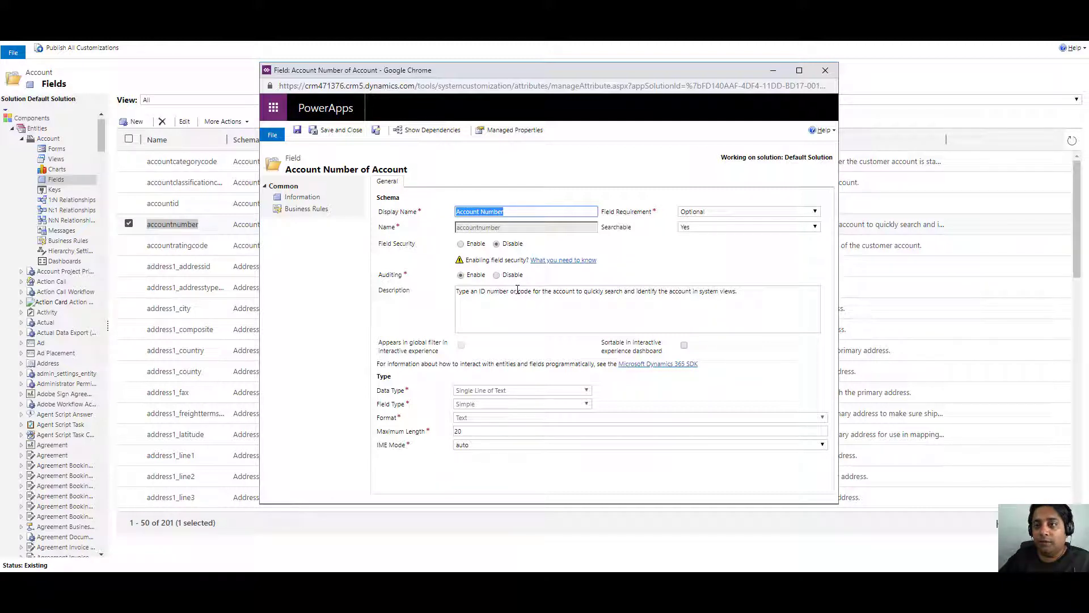
pyautogui.click(825, 70)
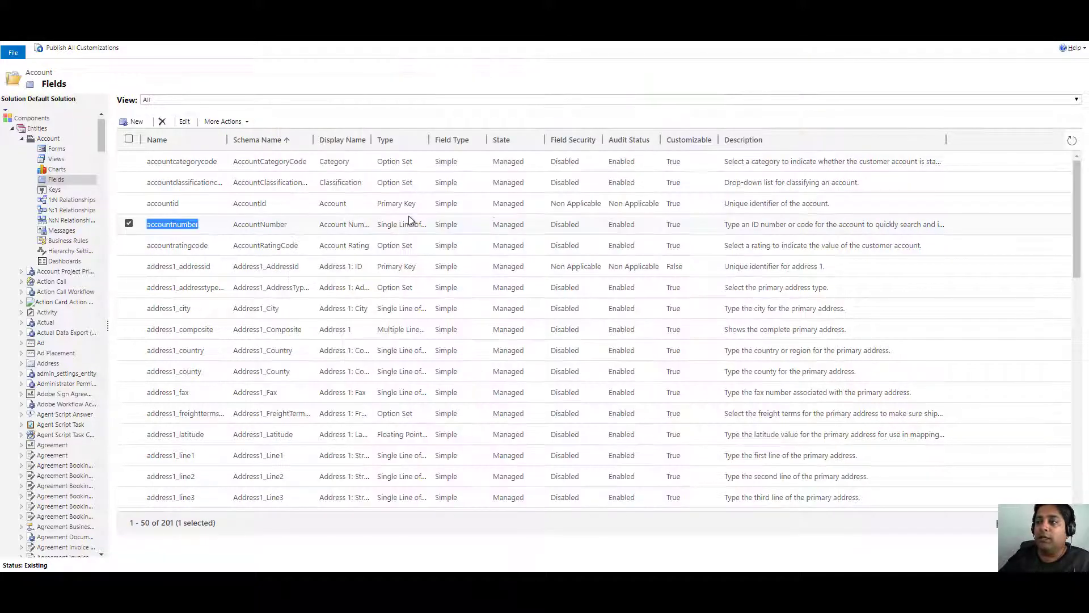
pyautogui.click(128, 139)
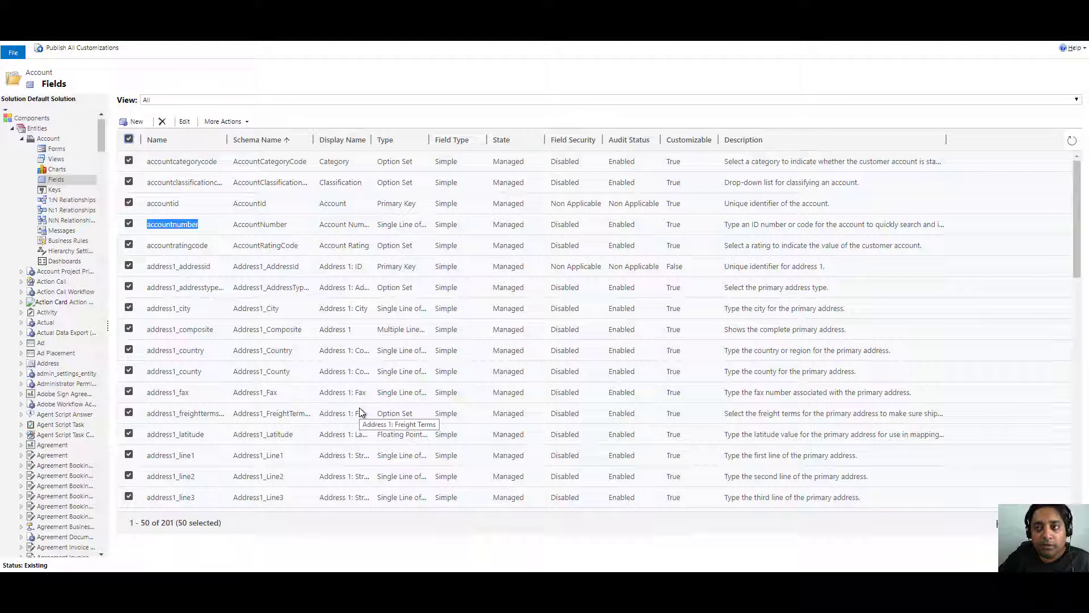
# Bulk-edit the selected Account fields to Auditing: Disabled and save.
pyautogui.click(184, 122)
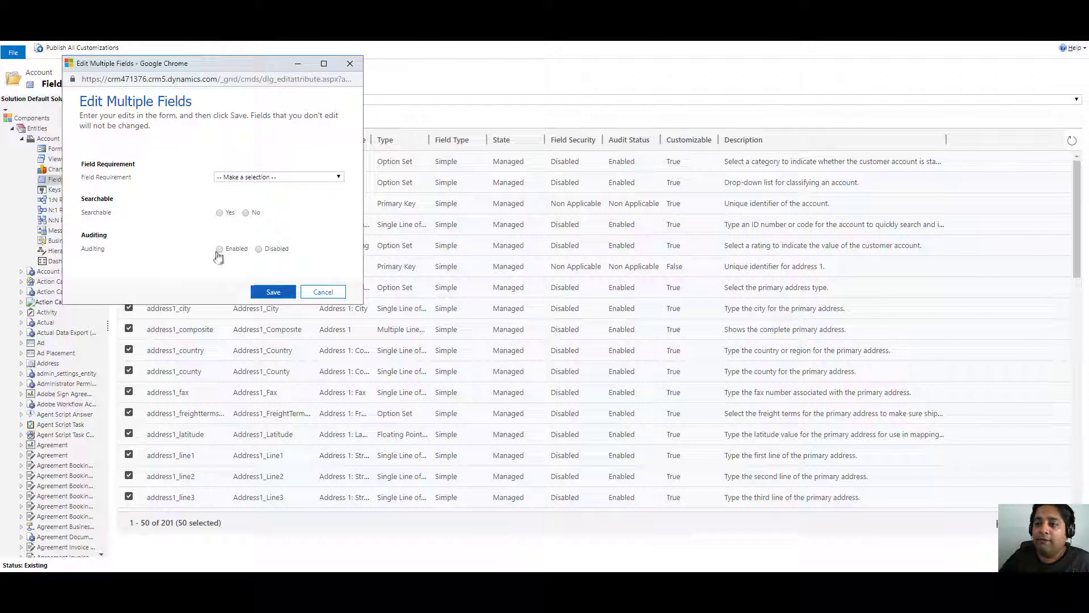
pyautogui.click(259, 250)
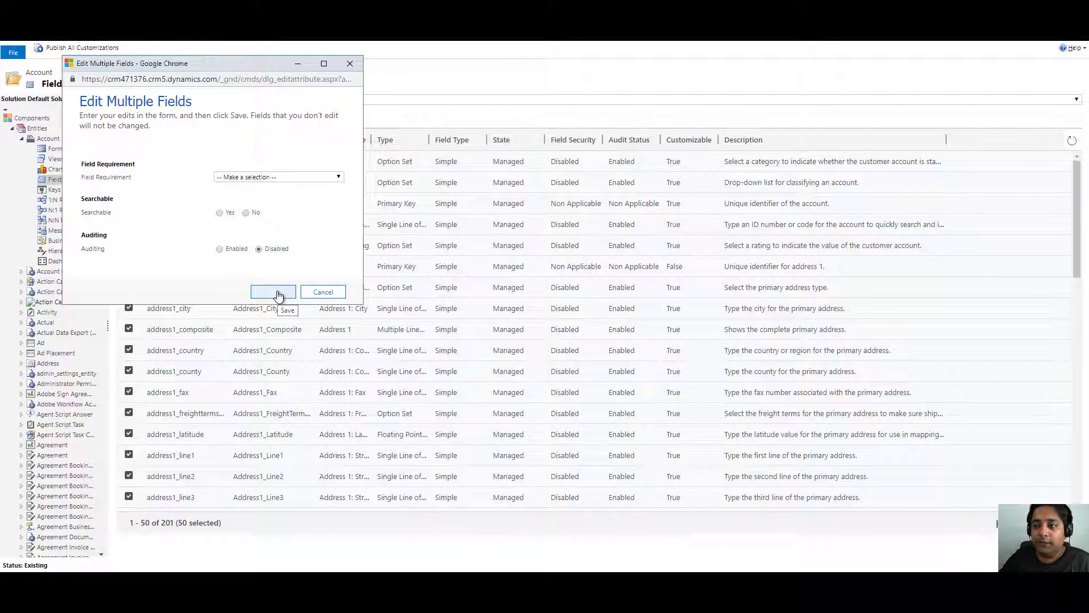
pyautogui.click(278, 294)
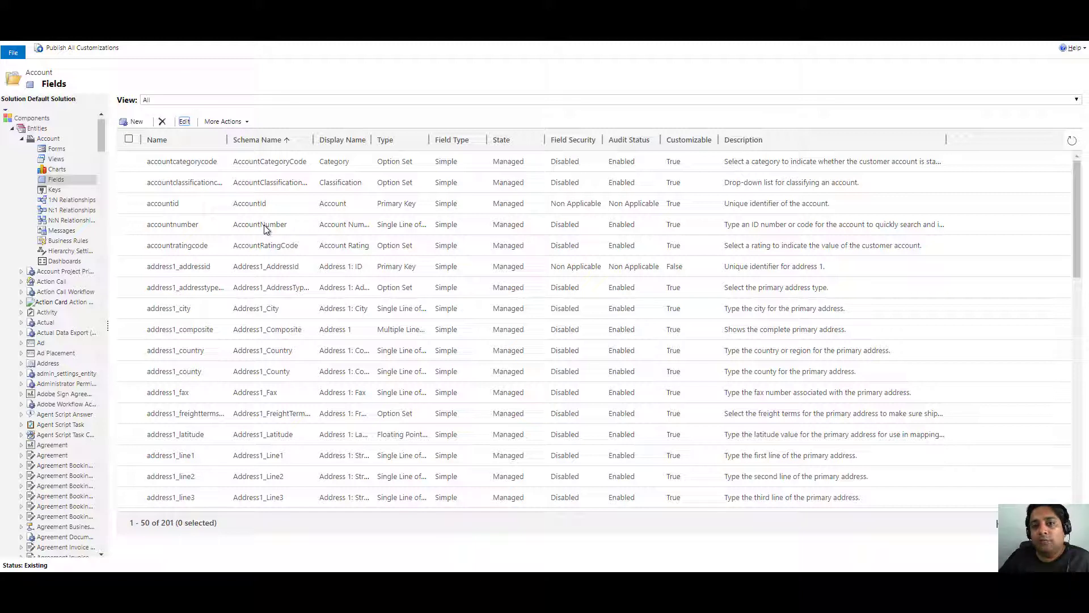
# Close the customization window and go to the Sales area's Accounts list.
pyautogui.doubleClick(173, 155)
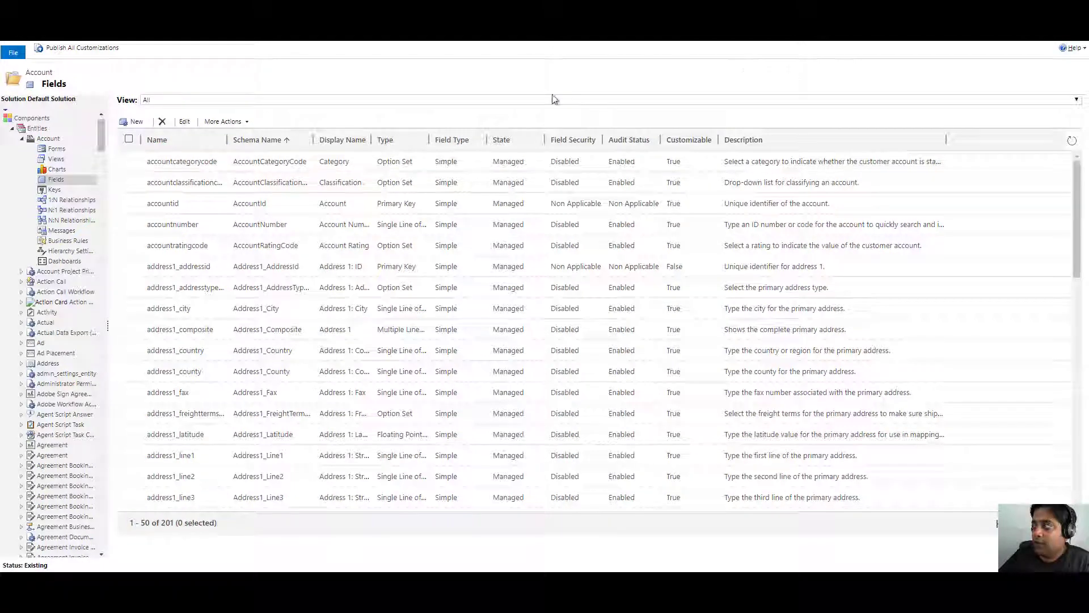
pyautogui.hotkey('alt', 'F4')
pyautogui.click(194, 64)
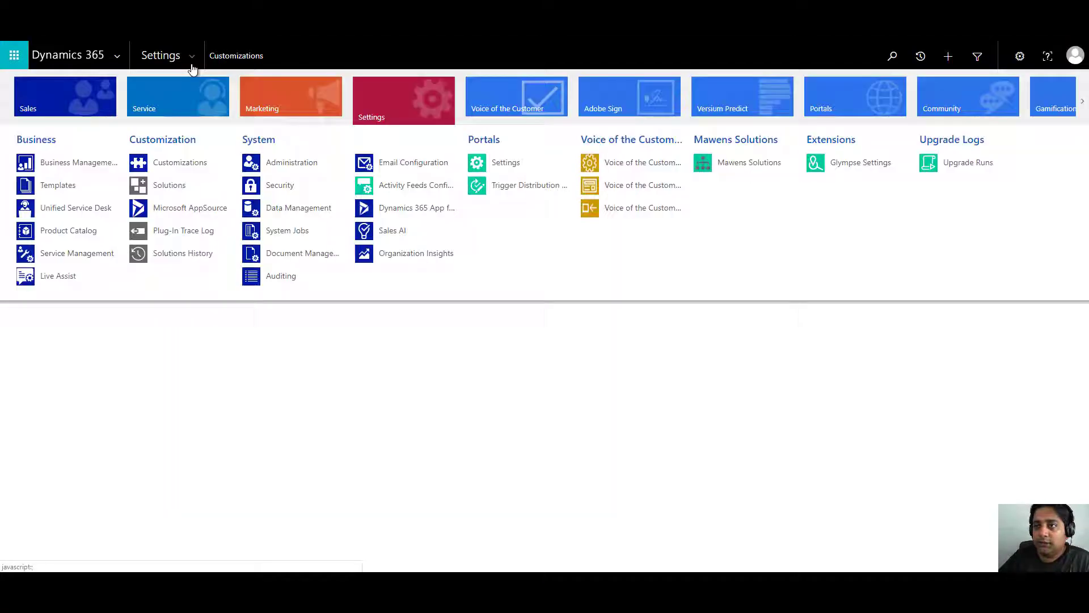
pyautogui.click(70, 110)
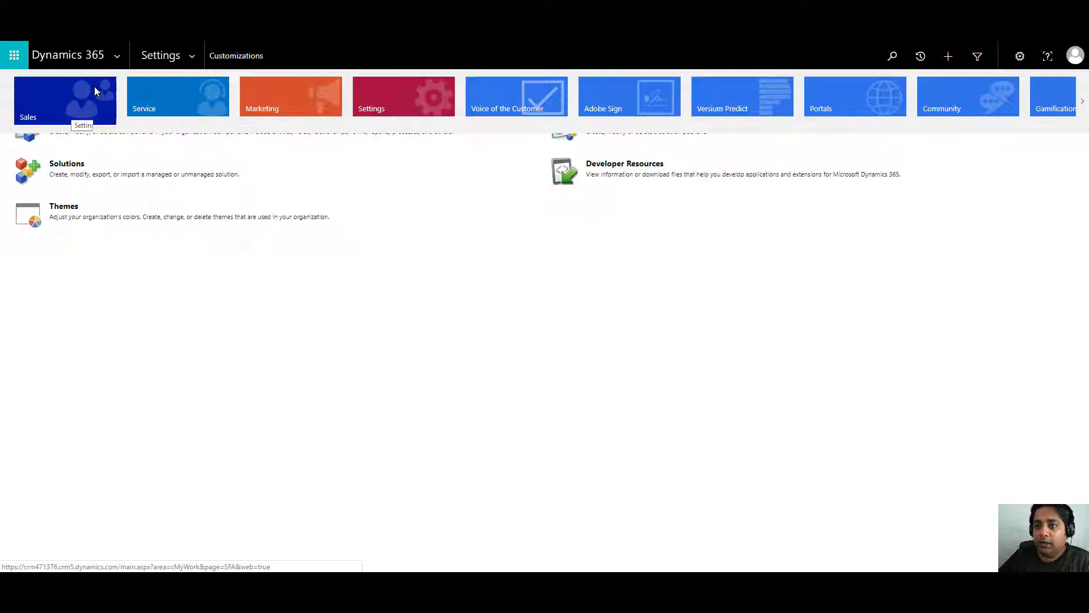
pyautogui.click(163, 165)
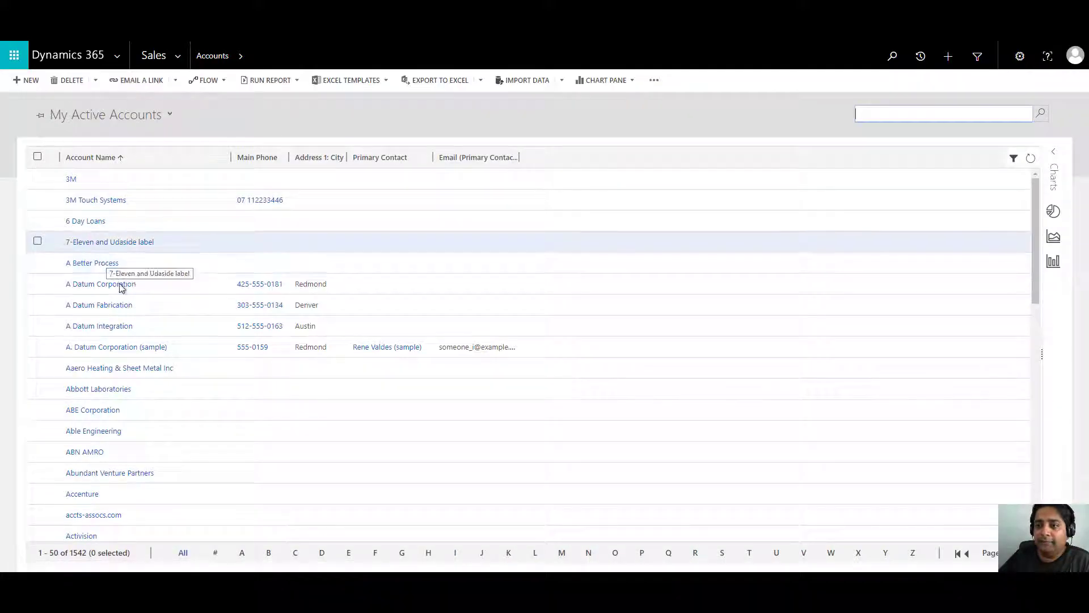
# Open A Datum Corporation and replace its Phone with the new number, saving by clicking away.
pyautogui.click(104, 284)
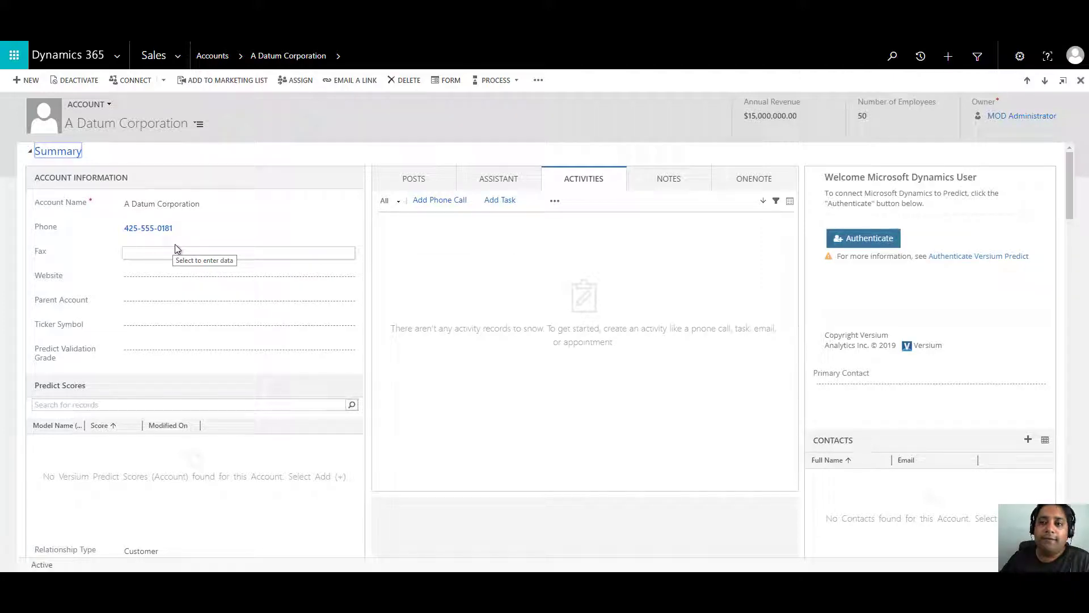
pyautogui.click(183, 228)
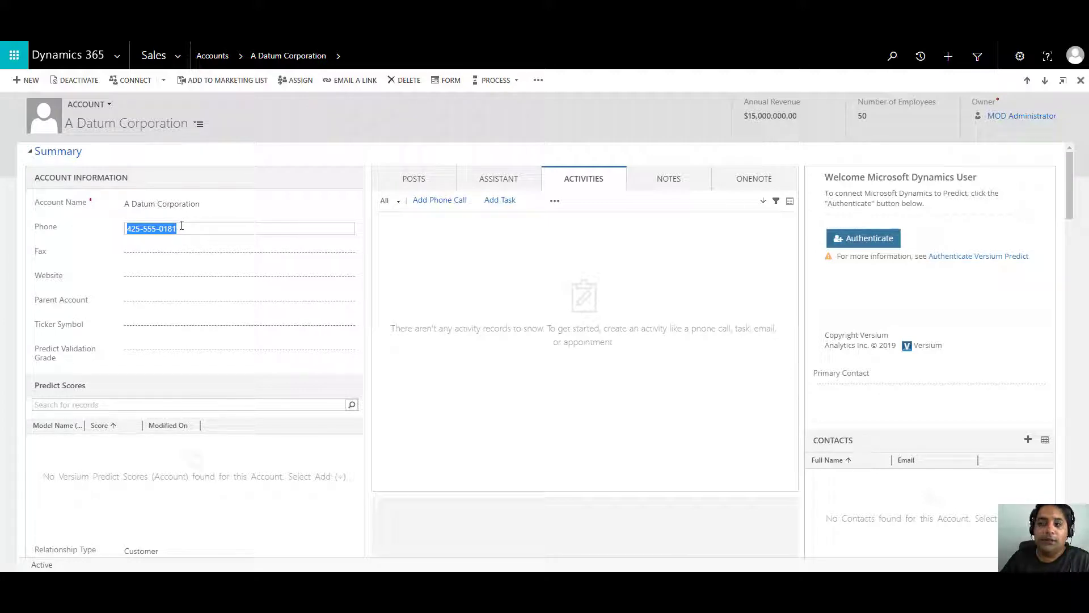
pyautogui.moveTo(170, 229); pyautogui.dragTo(180, 229)
pyautogui.tripleClick(182, 228)
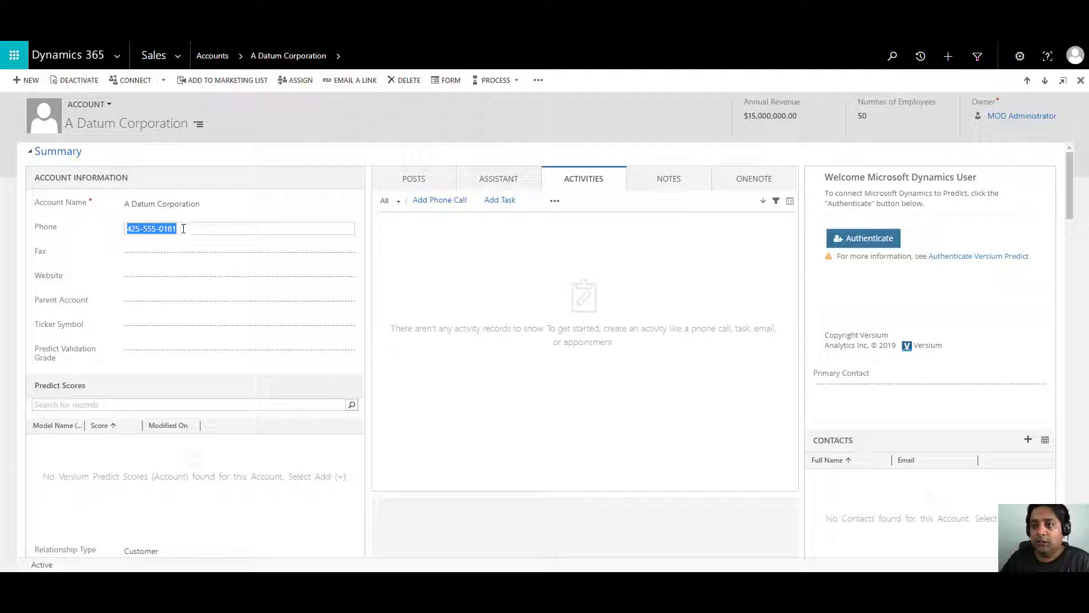
pyautogui.click(190, 236)
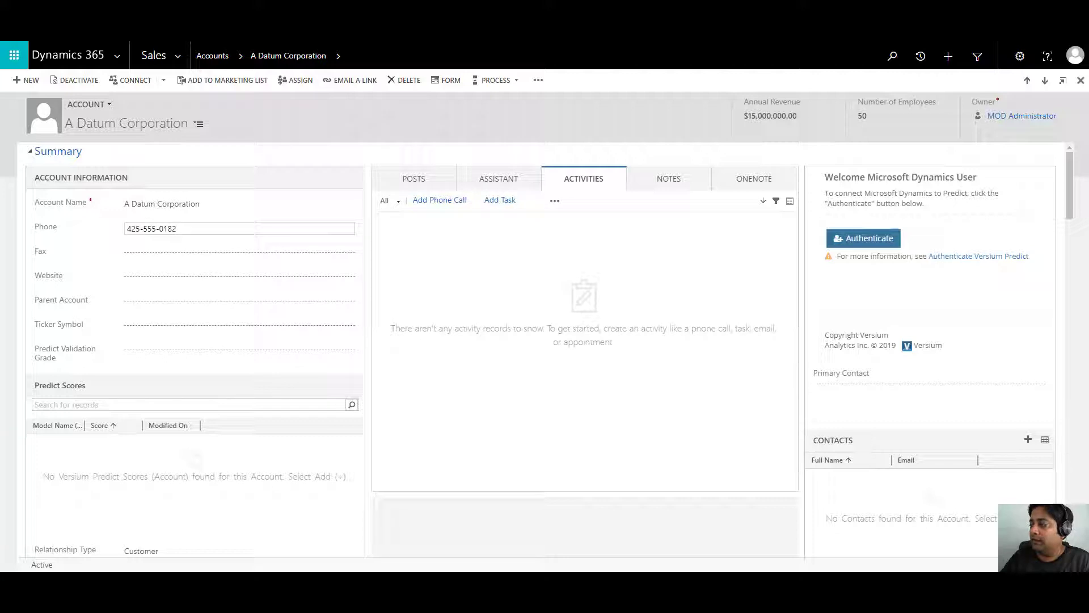
pyautogui.click(546, 388)
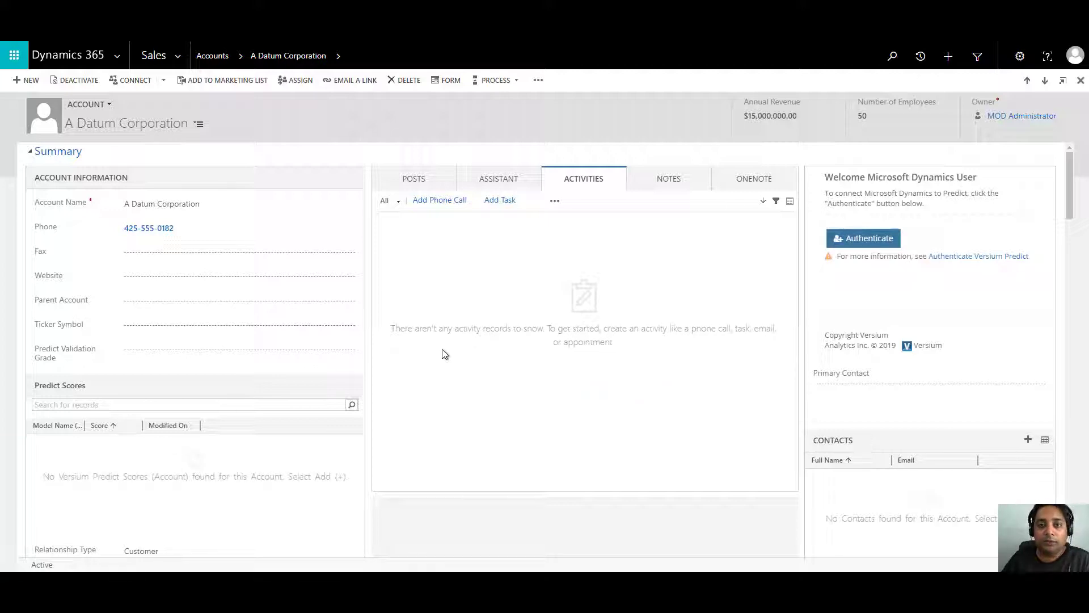
# Open A Datum Corporation's Audit History from the breadcrumb's related-records menu under Common.
pyautogui.click(339, 60)
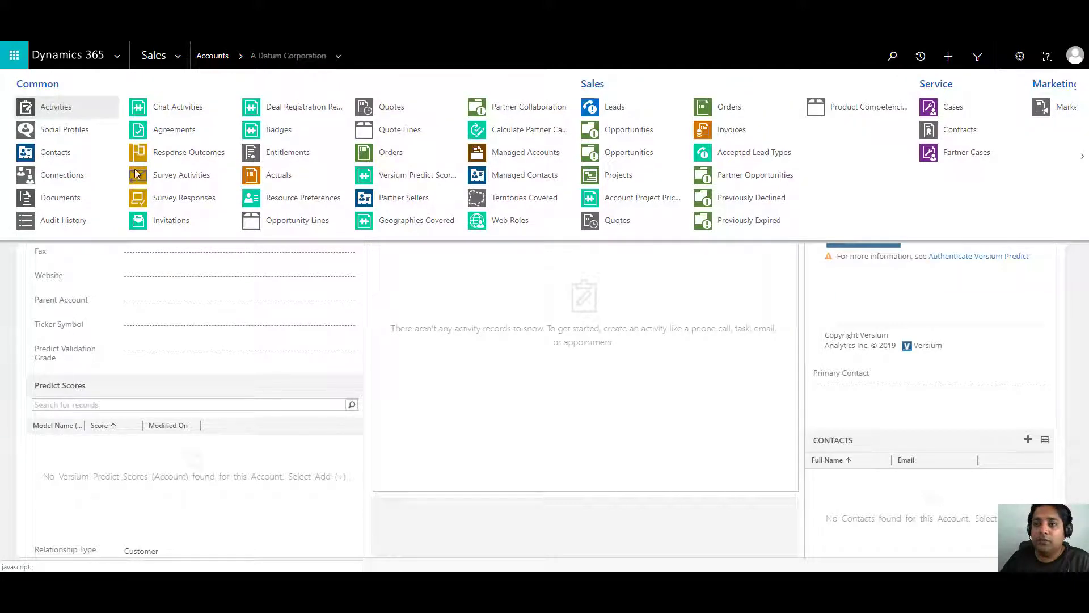
pyautogui.click(47, 223)
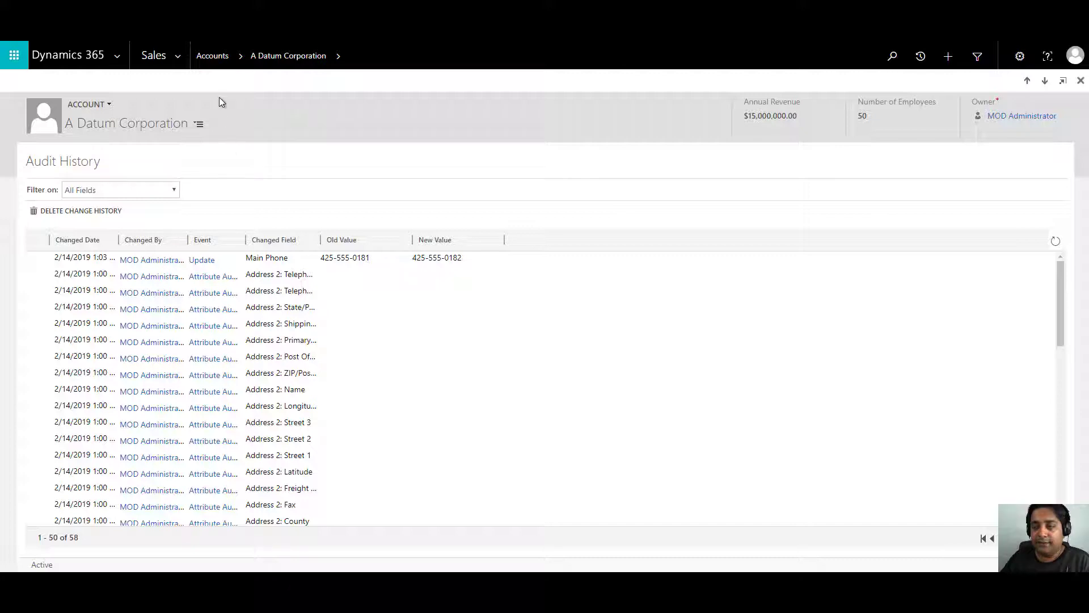
# Open Settings > Auditing, view the Audit Summary View, then return to the Auditing page.
pyautogui.click(178, 63)
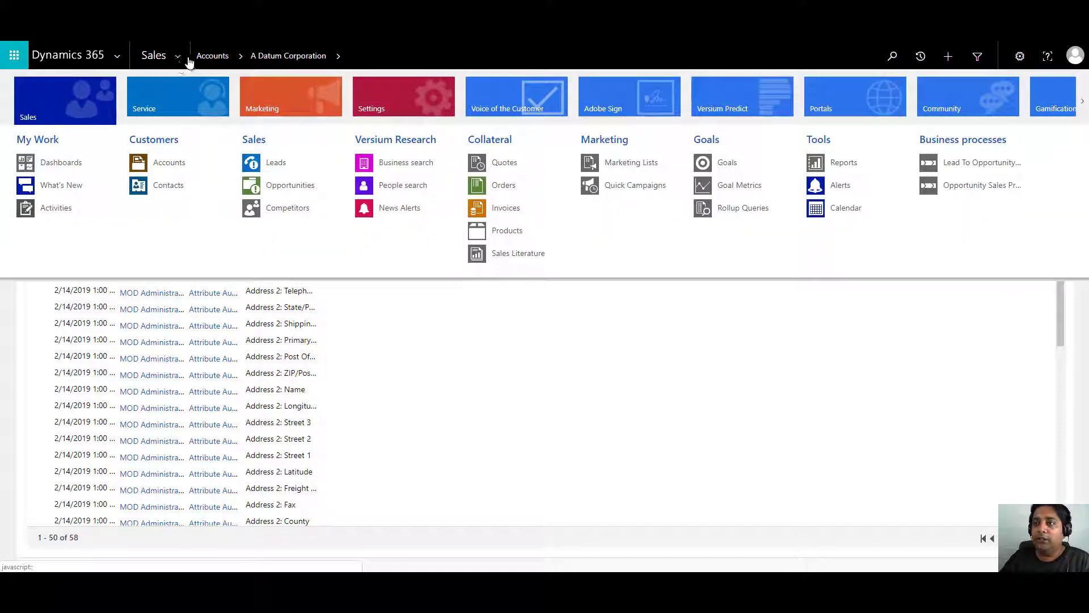
pyautogui.click(386, 98)
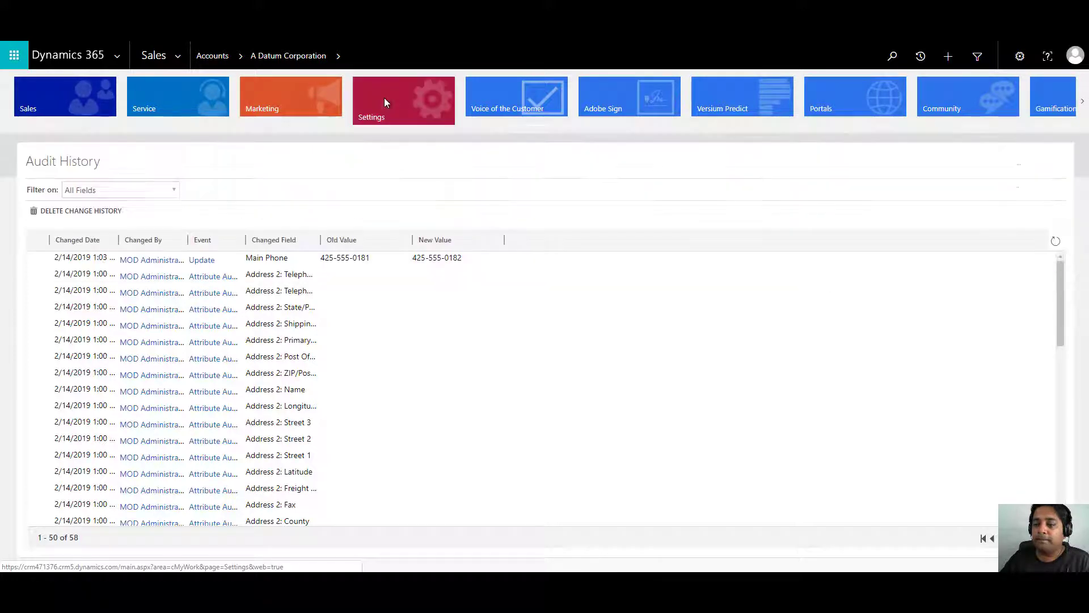
pyautogui.click(284, 278)
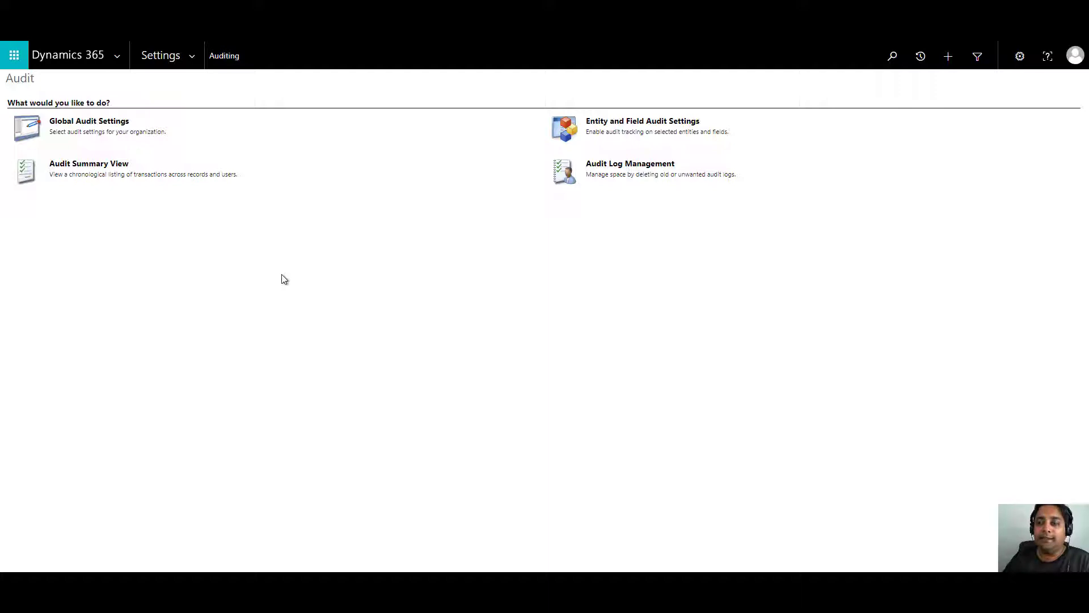
pyautogui.click(78, 165)
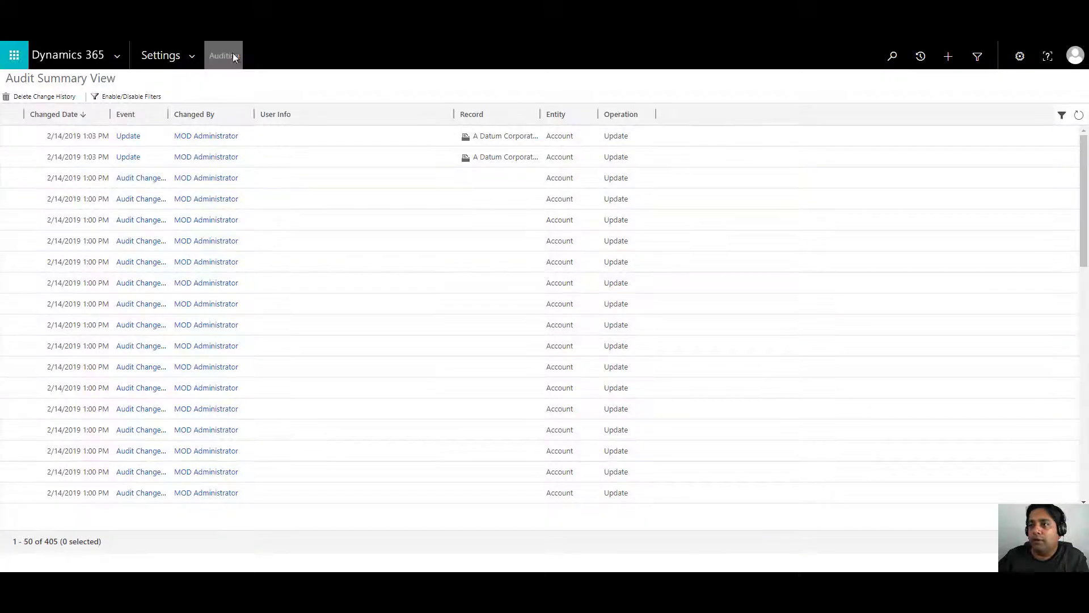
pyautogui.click(233, 55)
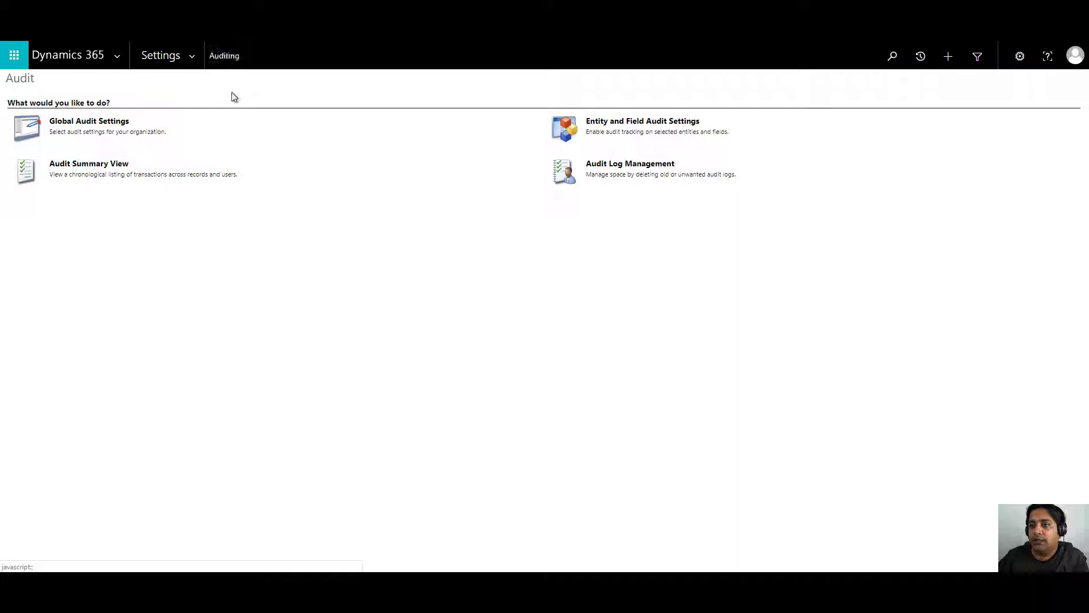
pyautogui.click(89, 127)
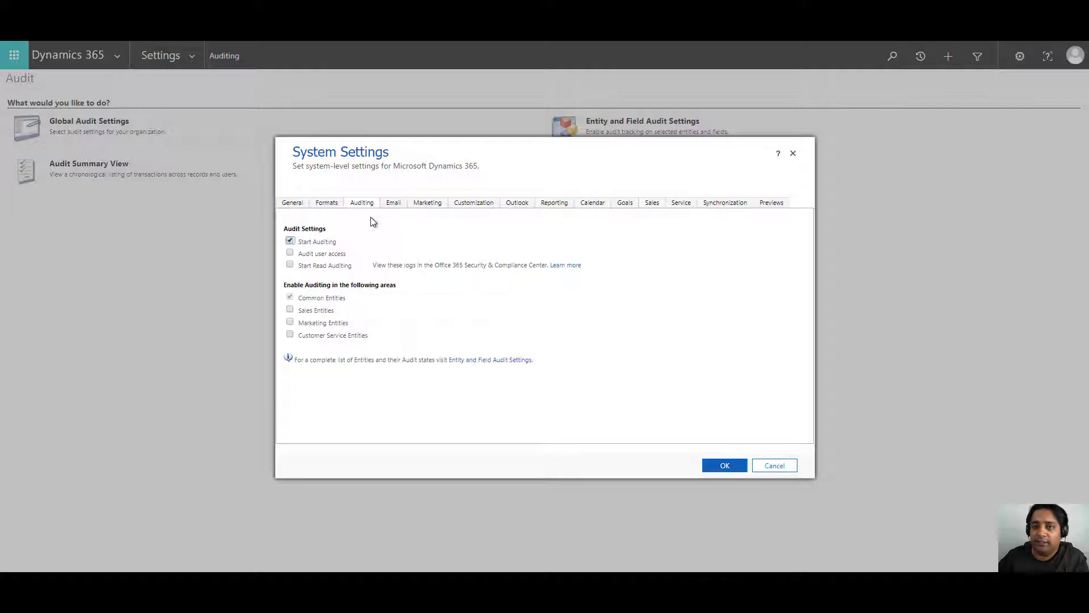
pyautogui.click(793, 154)
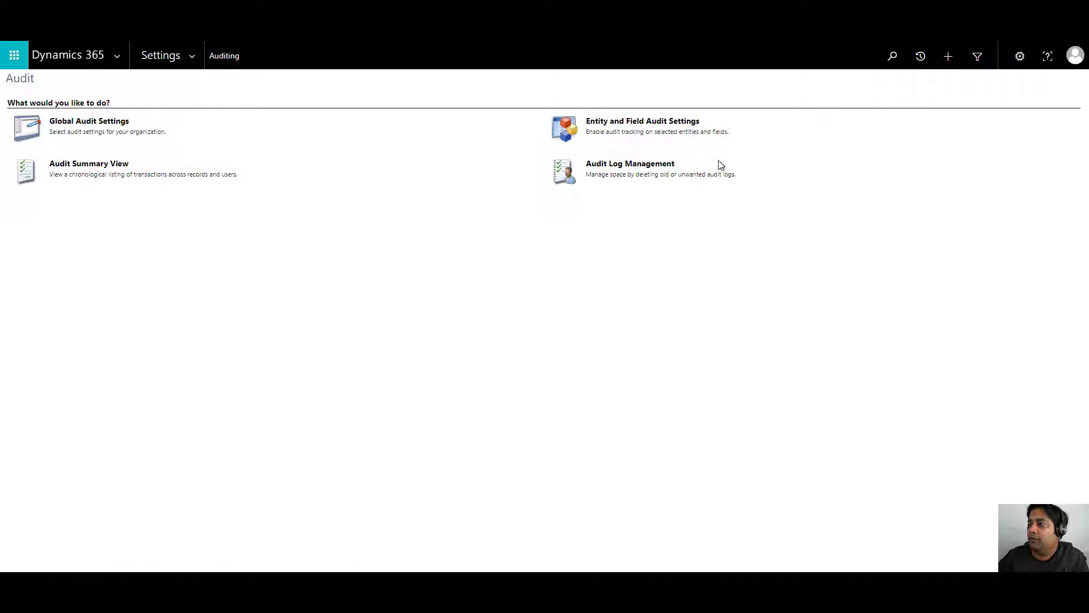
pyautogui.click(629, 126)
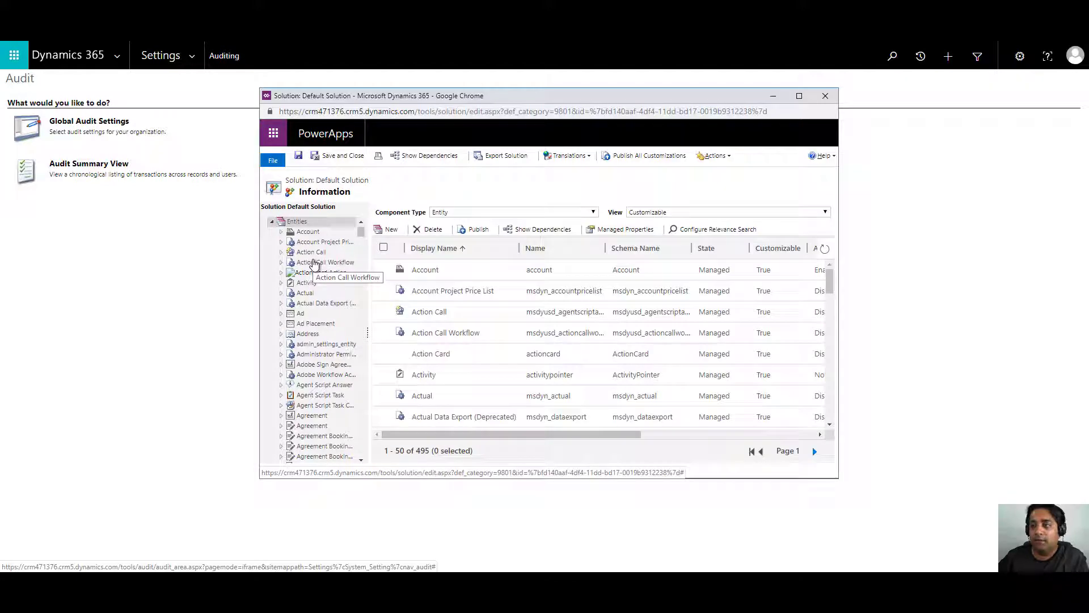
pyautogui.click(826, 96)
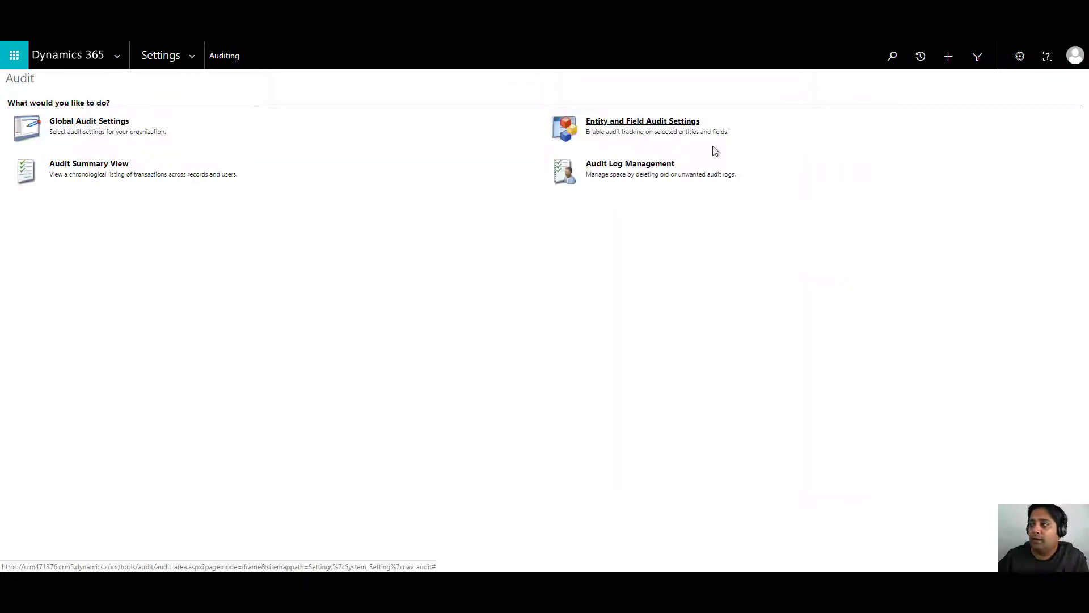
pyautogui.click(636, 165)
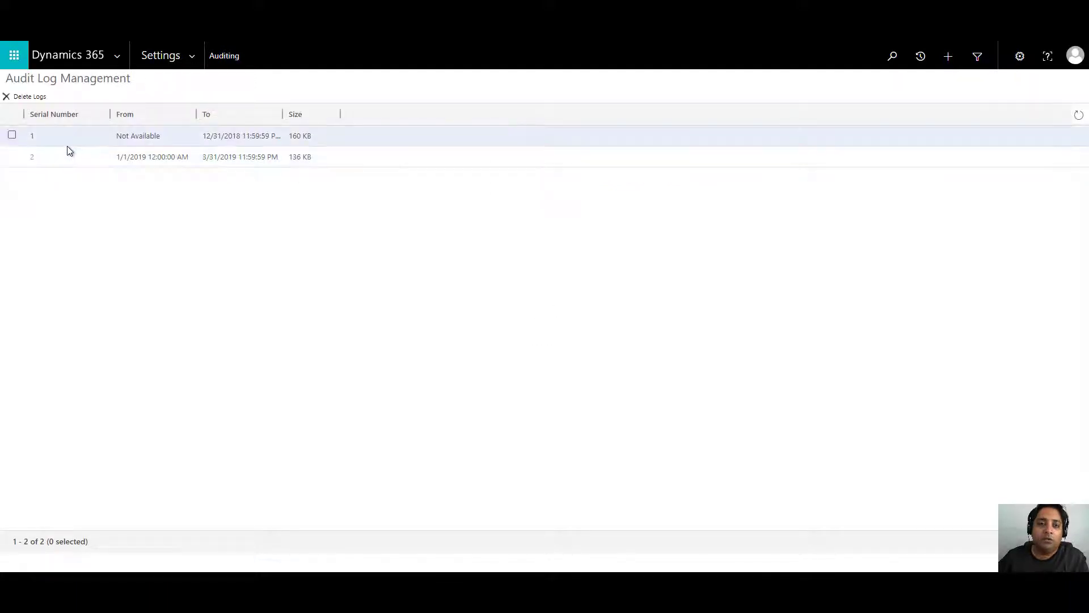
pyautogui.click(230, 56)
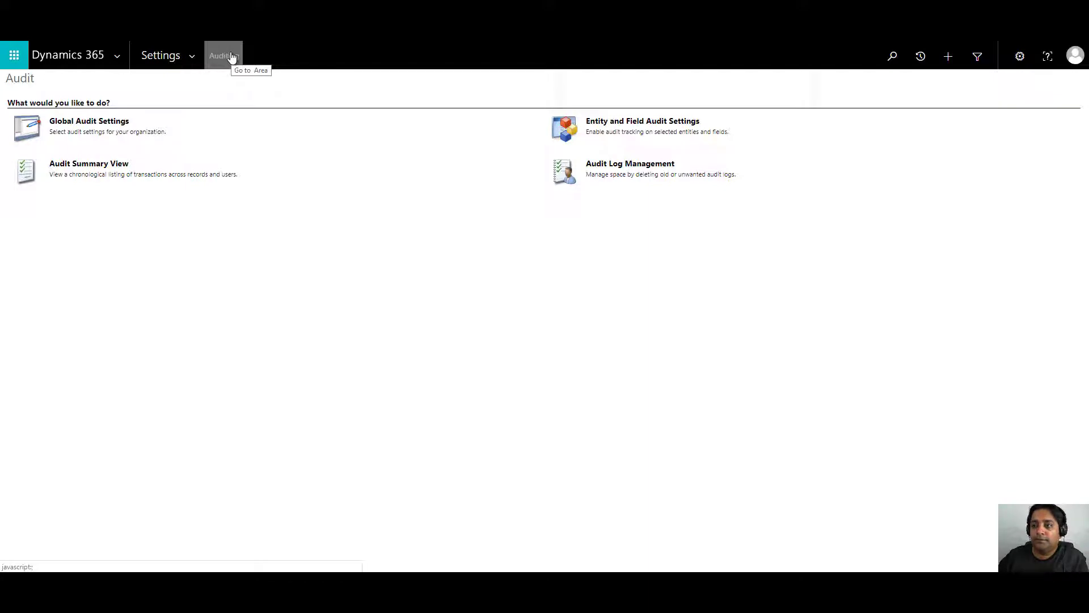